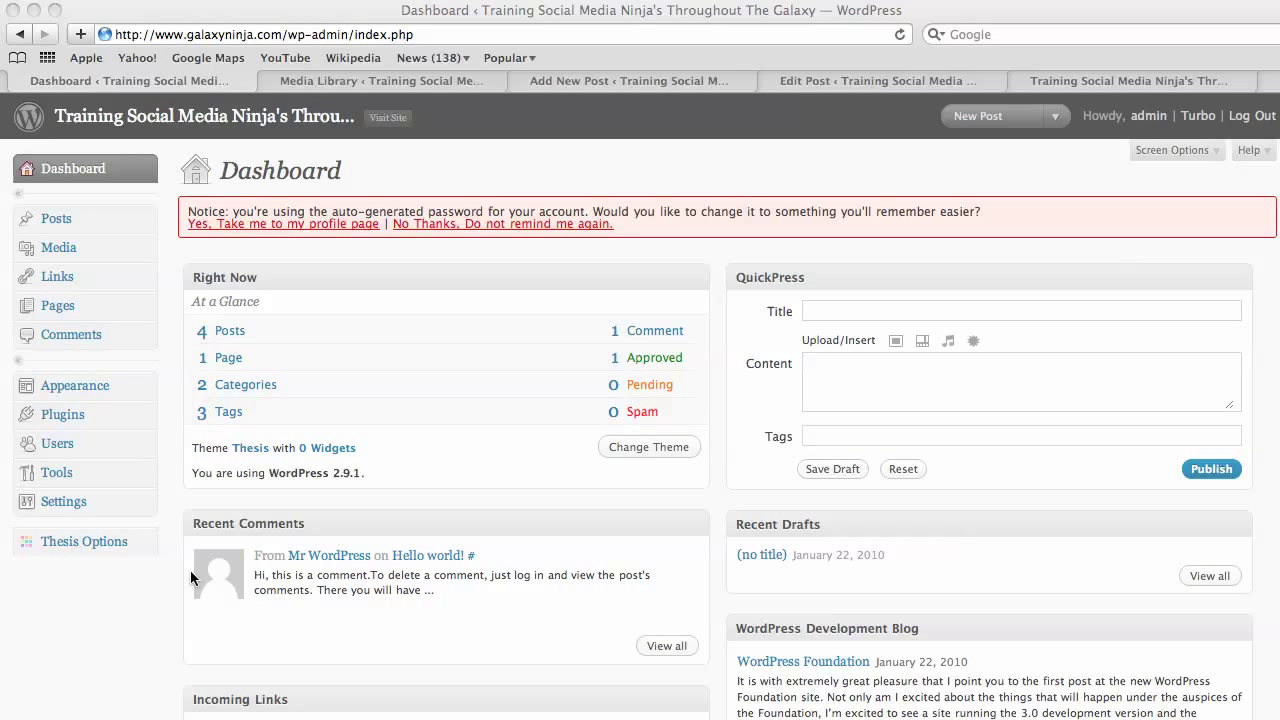
# Upload the image file sombrero galaxy.jpg as new media and check the Media Library list
pyautogui.click(143, 250)
pyautogui.click(143, 248)
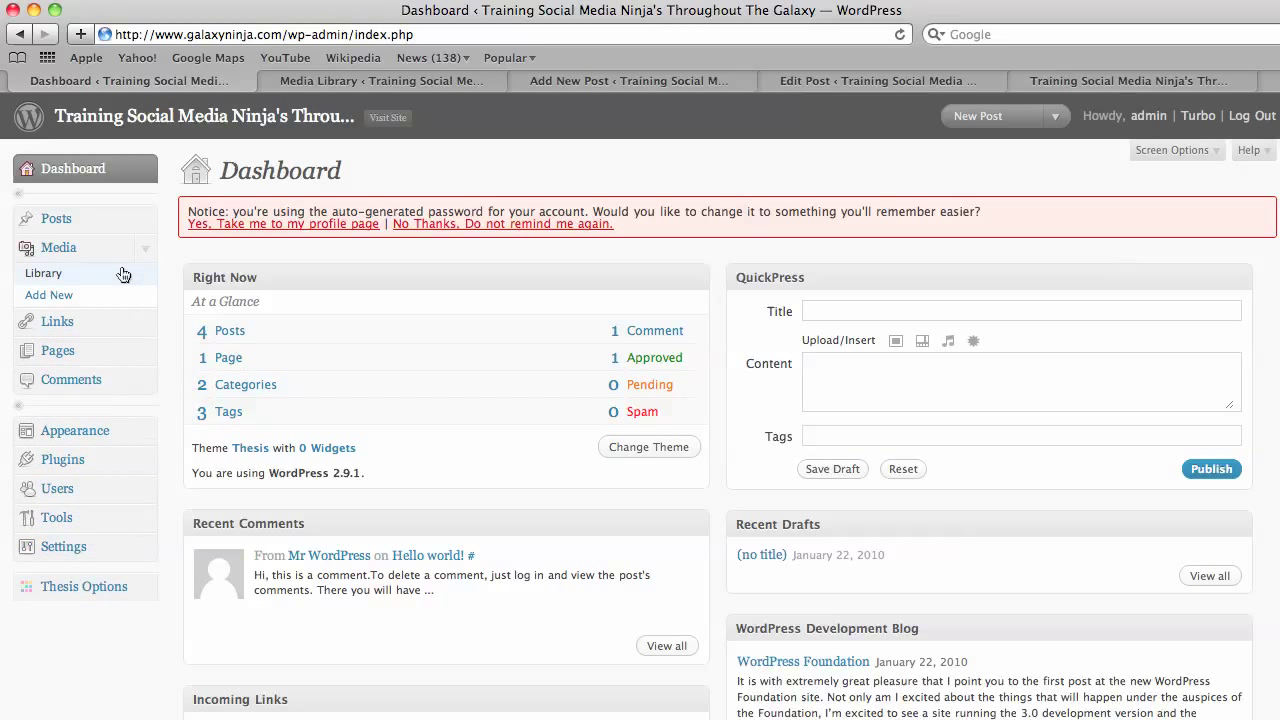
pyautogui.click(90, 295)
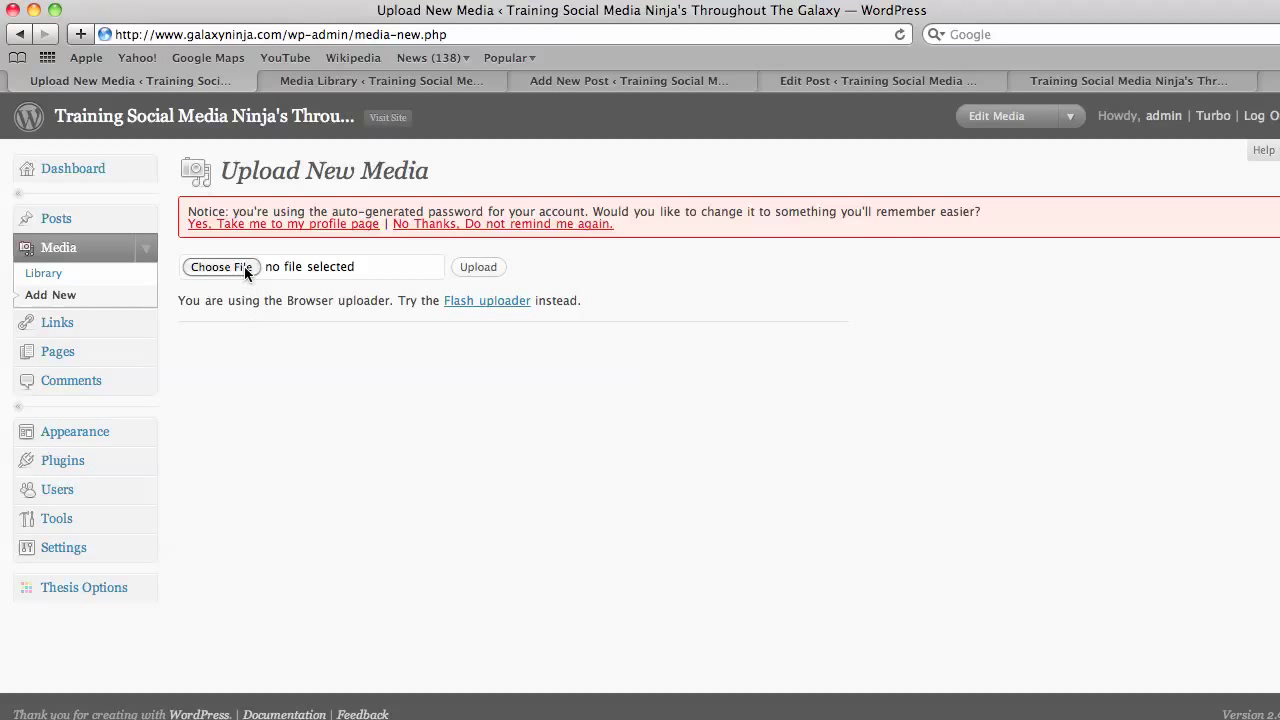
pyautogui.click(244, 266)
pyautogui.click(602, 272)
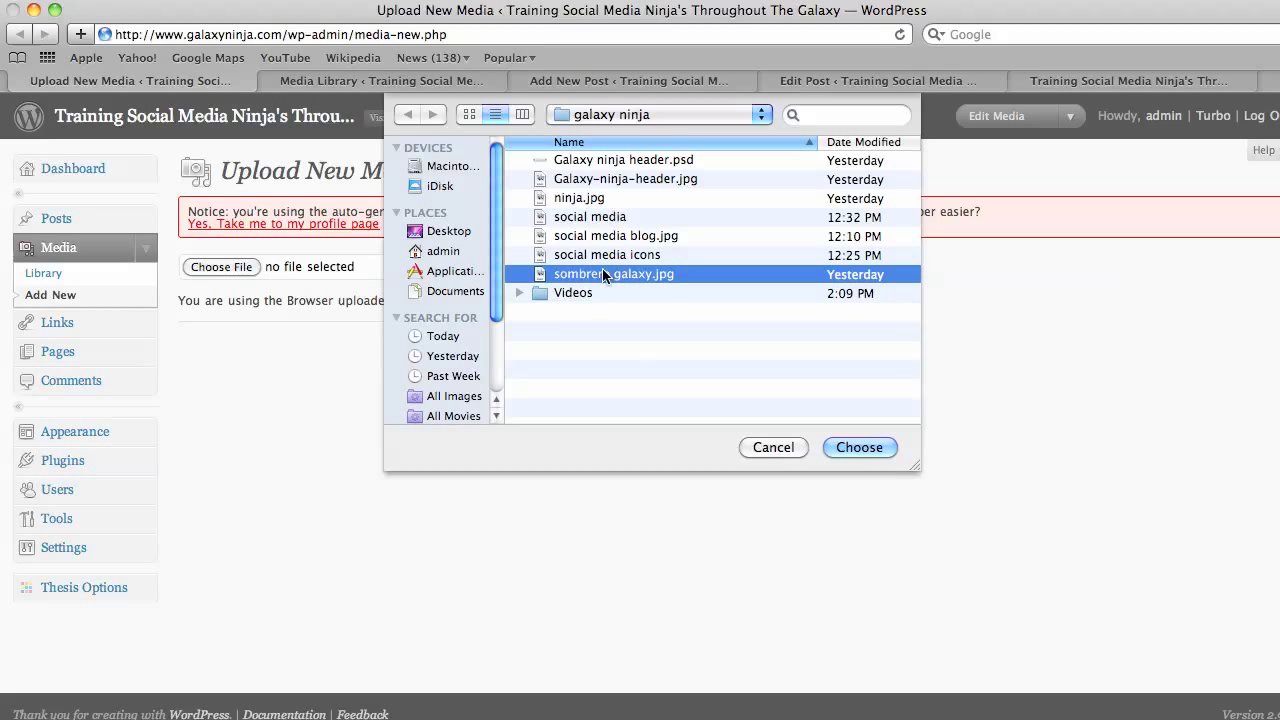
pyautogui.click(859, 447)
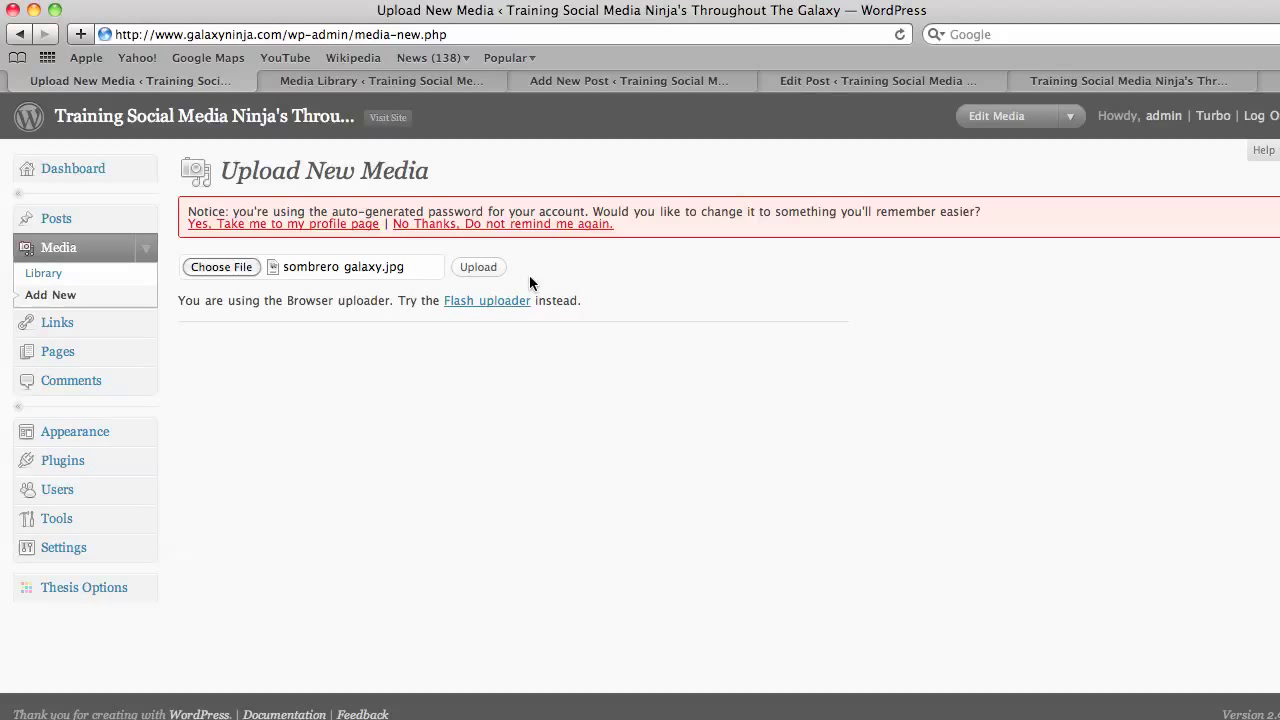
pyautogui.click(478, 267)
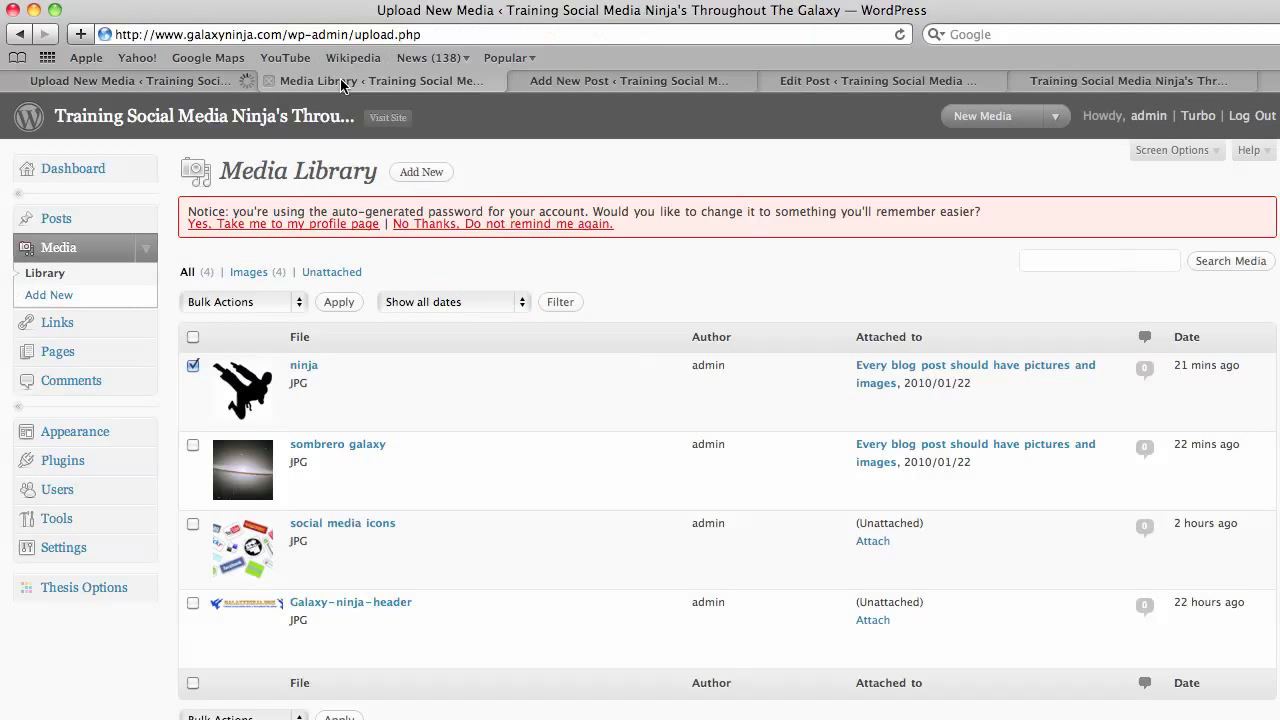
pyautogui.scroll(-3, 406, 265)
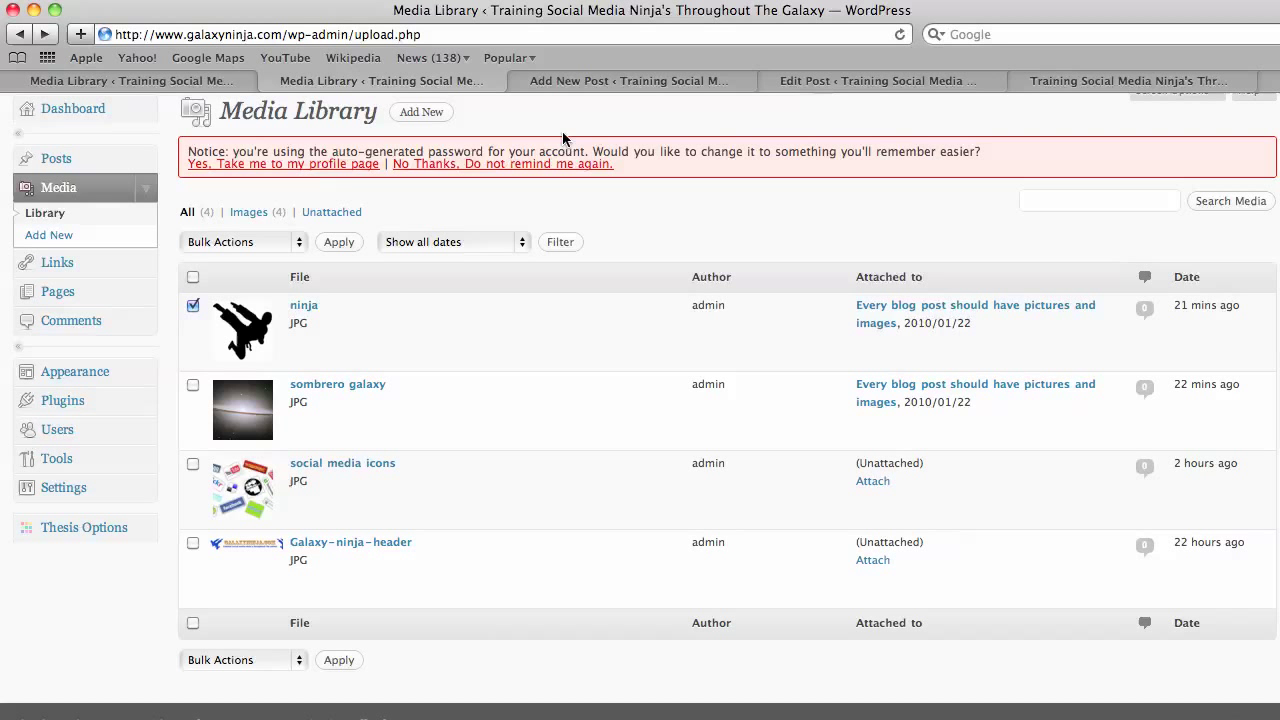
# Switch to the blank Add New Post page and enlarge the content editing area to roughly three times its height
pyautogui.click(581, 83)
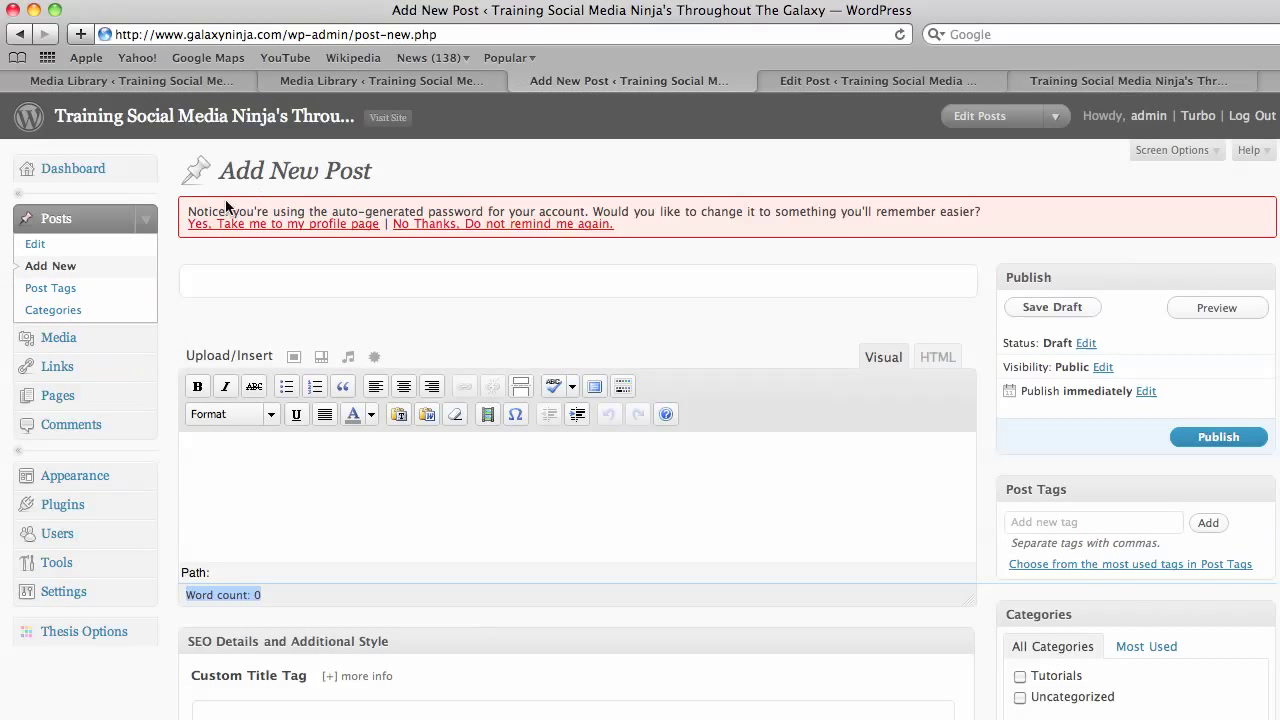
pyautogui.click(278, 276)
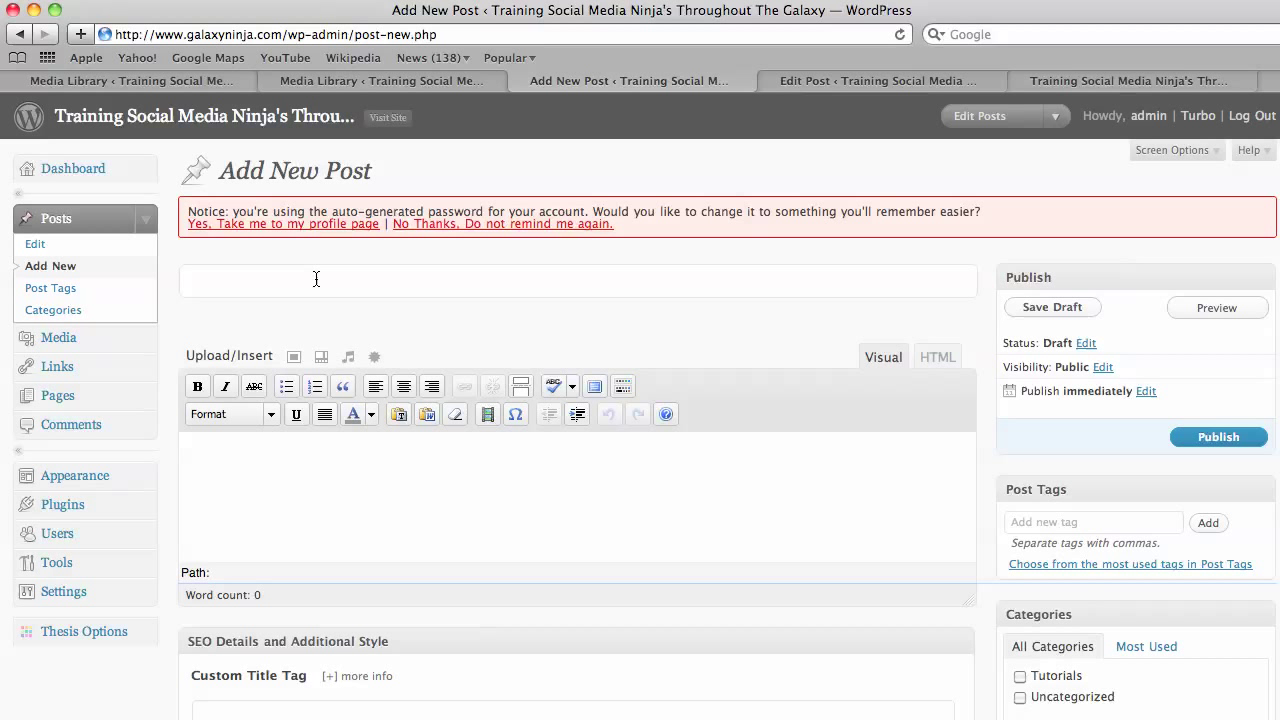
pyautogui.scroll(-1, 431, 453)
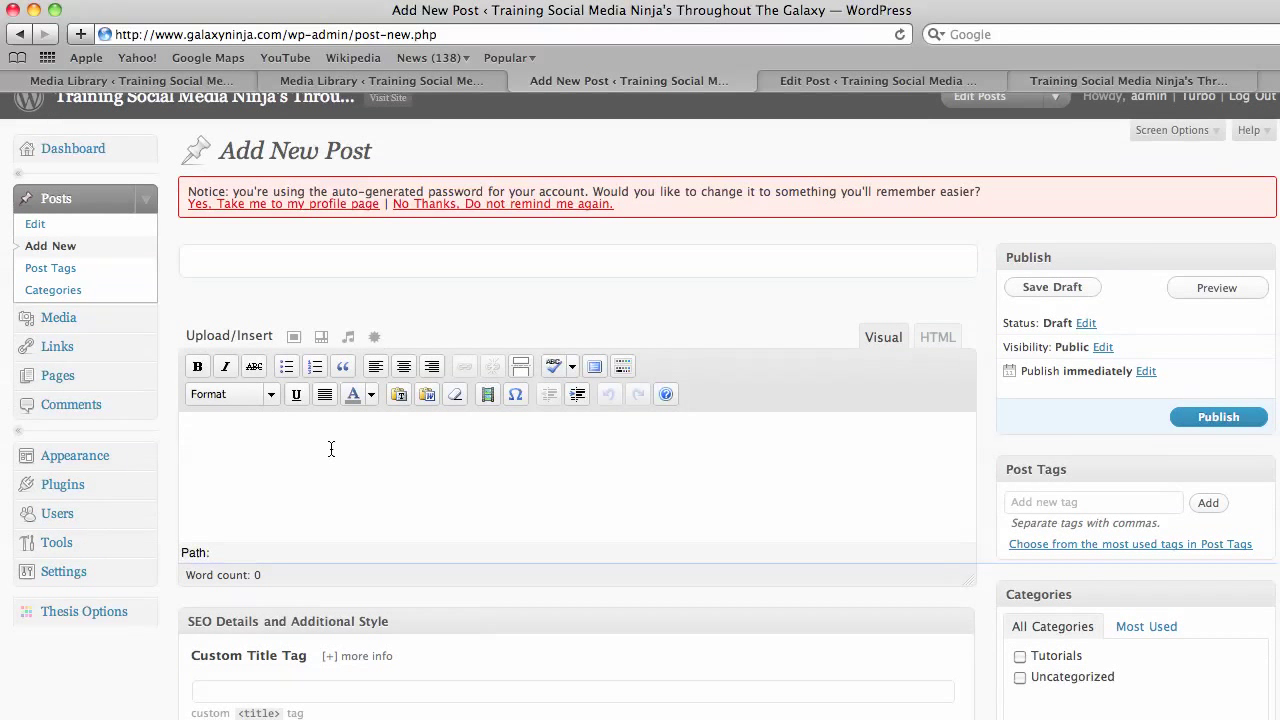
pyautogui.scroll(-5, 891, 477)
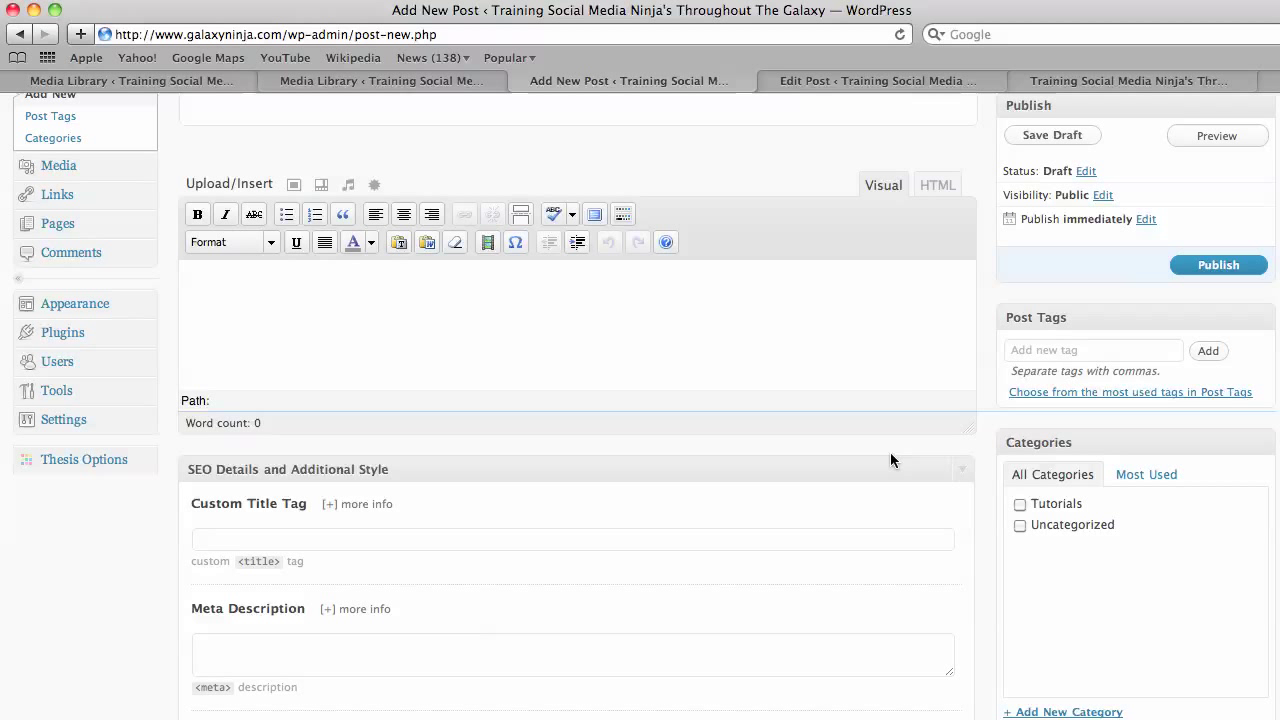
pyautogui.moveTo(966, 426); pyautogui.dragTo(965, 672)
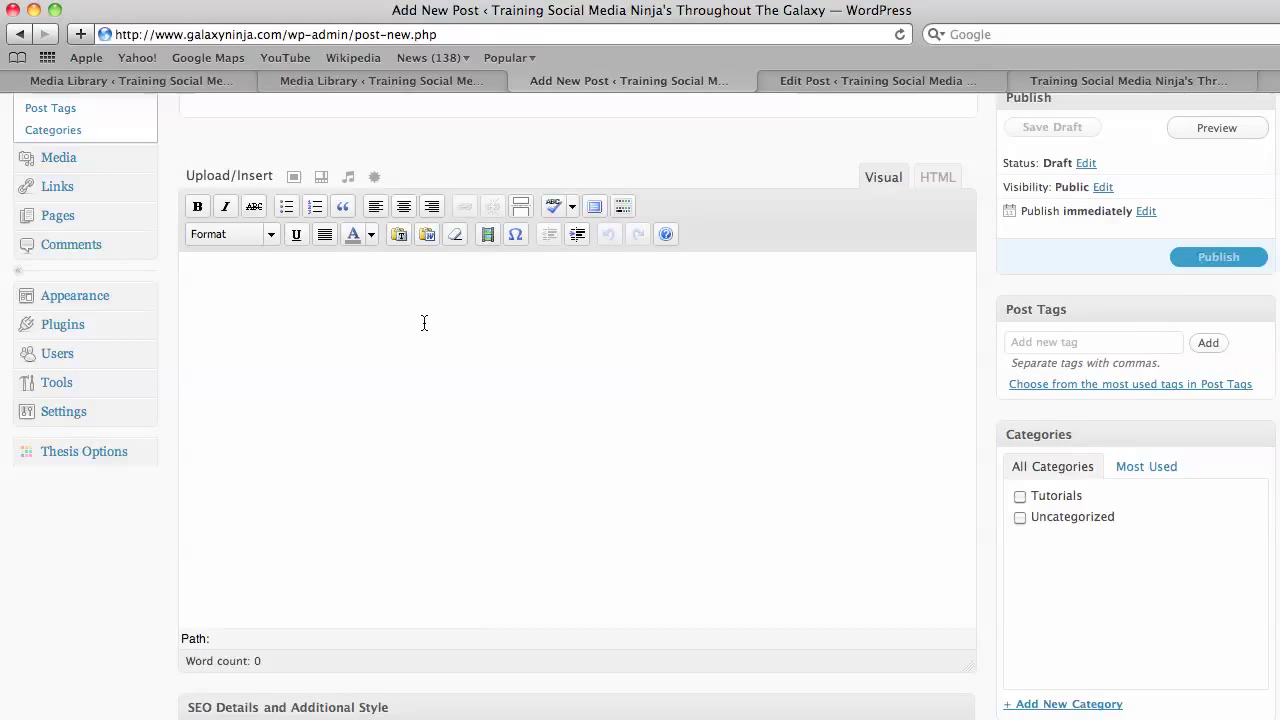
pyautogui.scroll(-2, 423, 323)
pyautogui.scroll(1, 421, 320)
pyautogui.scroll(4, 420, 360)
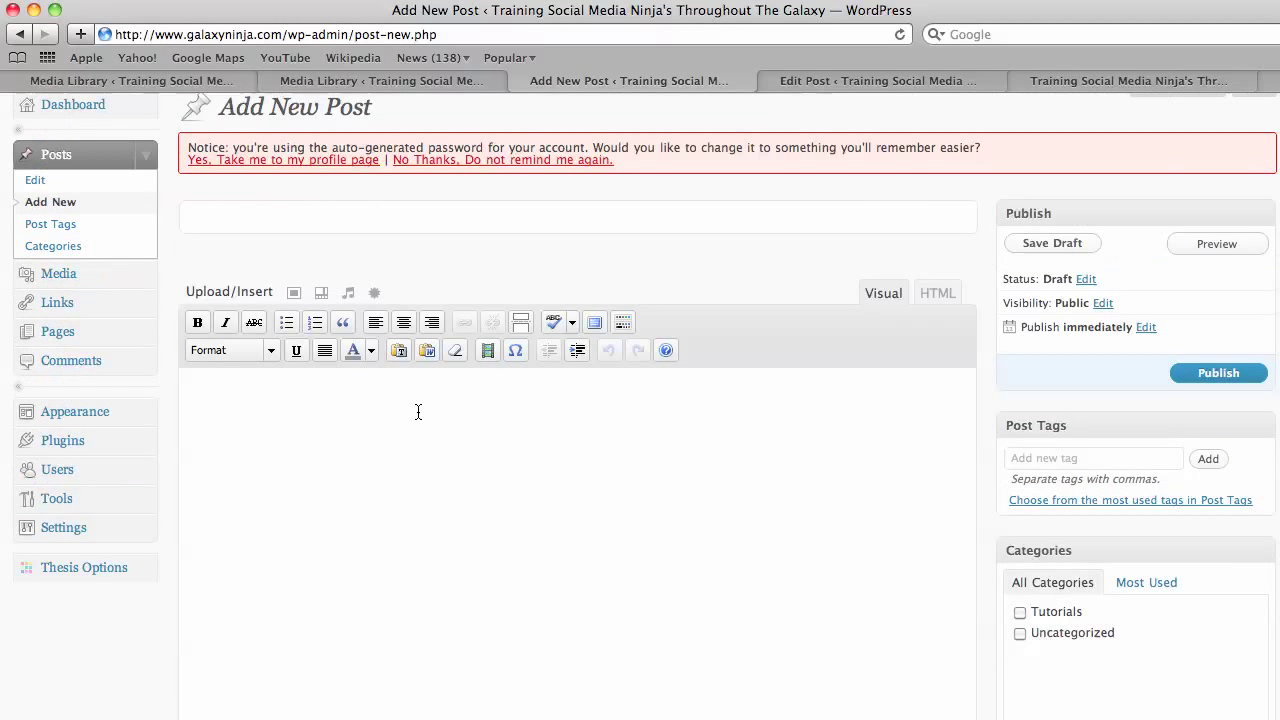
pyautogui.scroll(-2, 418, 412)
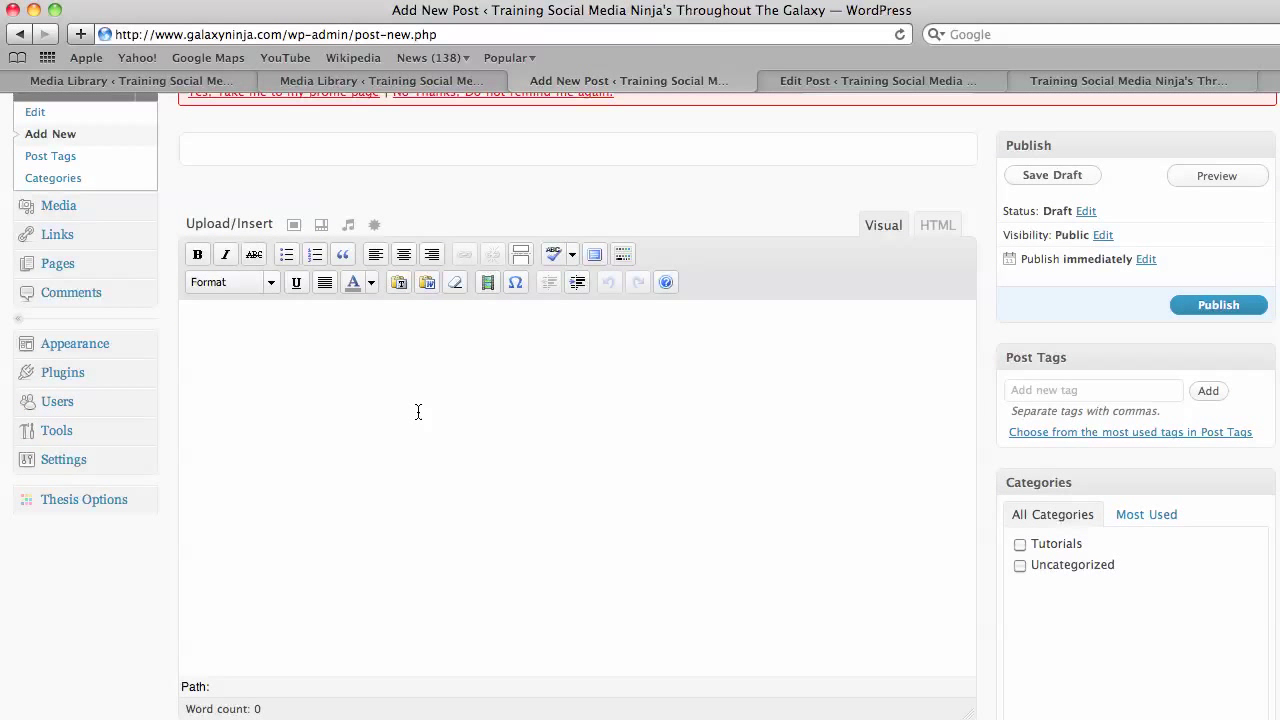
# In the post "Every blog post should have pictures and images", delete the sombrero galaxy image code and add an empty line there
pyautogui.click(880, 80)
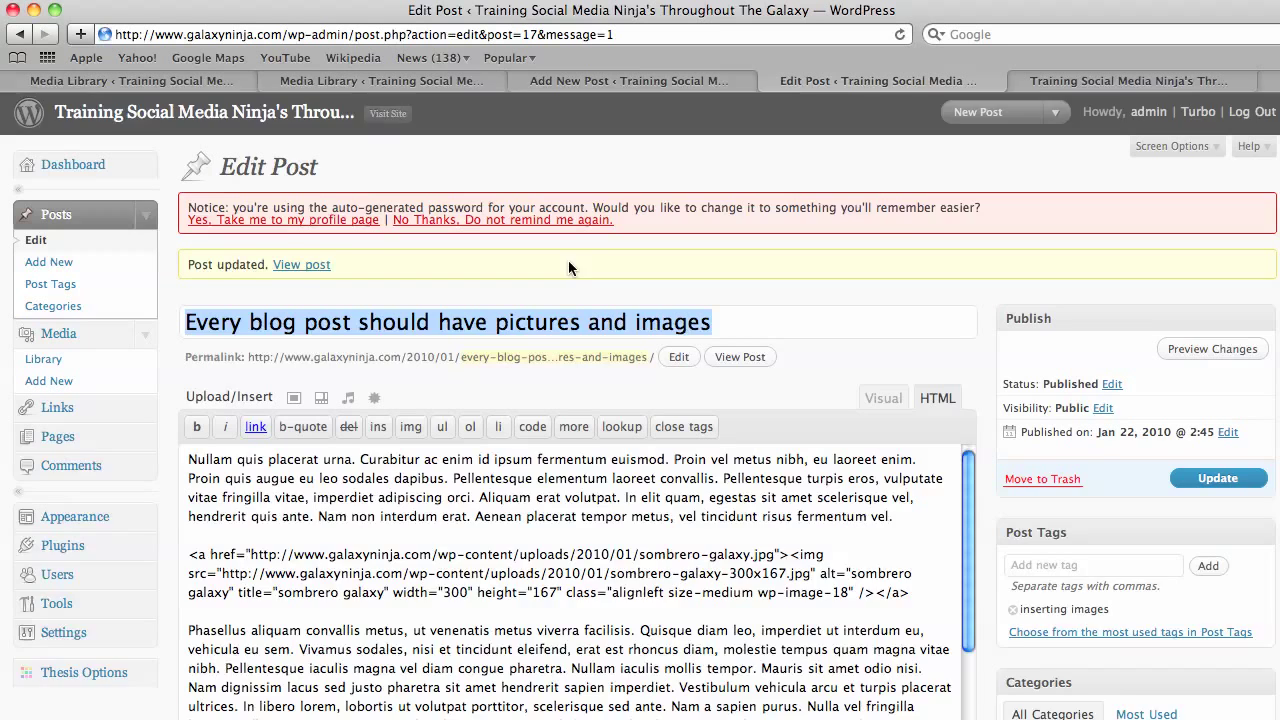
pyautogui.scroll(-1, 568, 262)
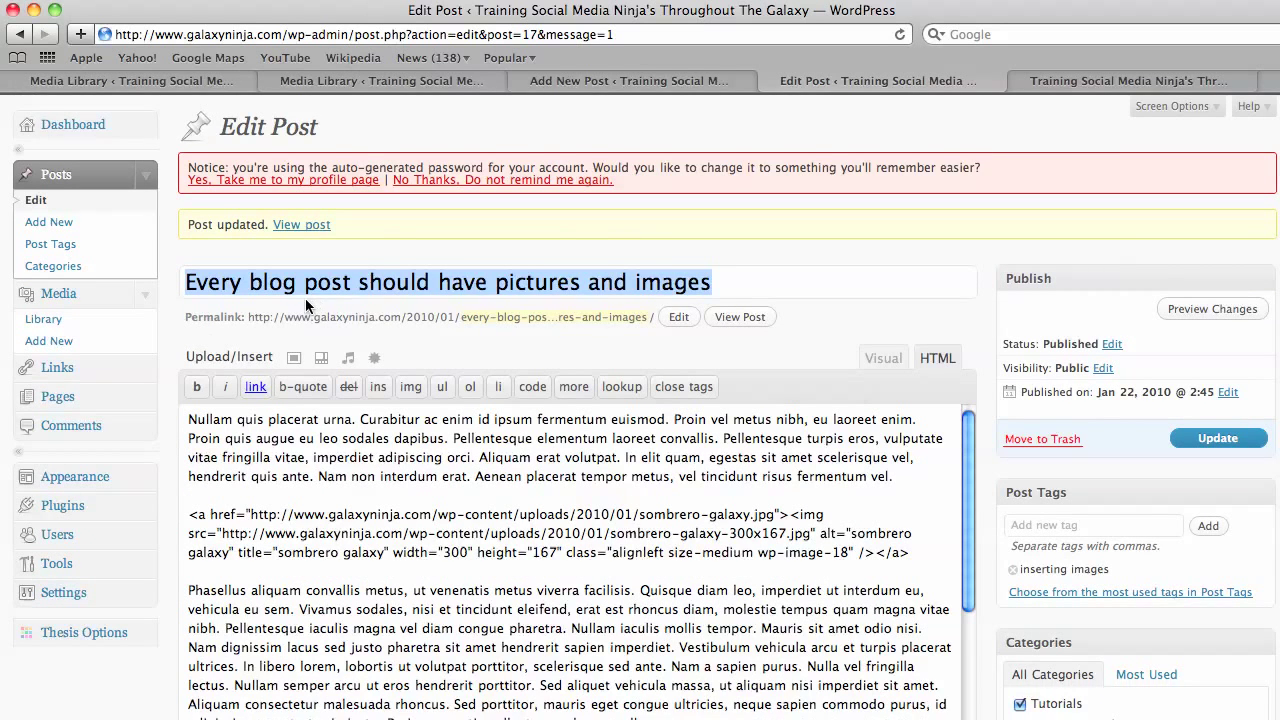
pyautogui.scroll(-1, 306, 305)
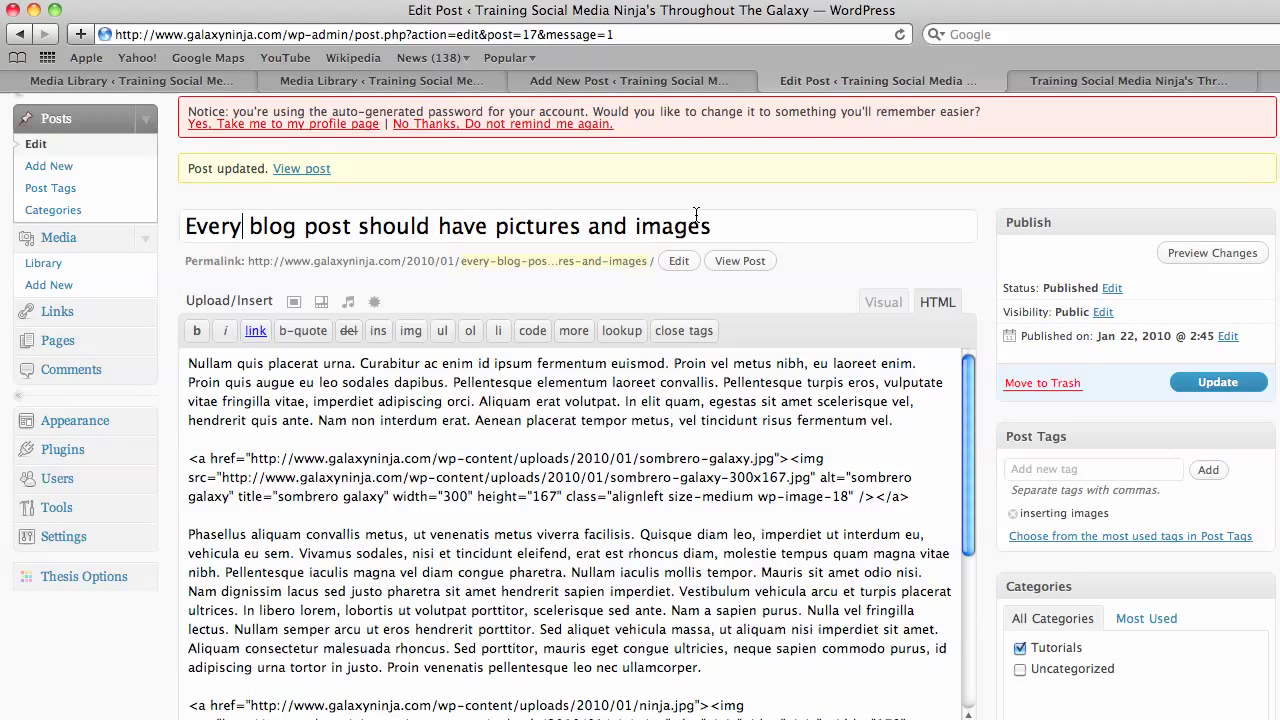
pyautogui.scroll(-1, 466, 397)
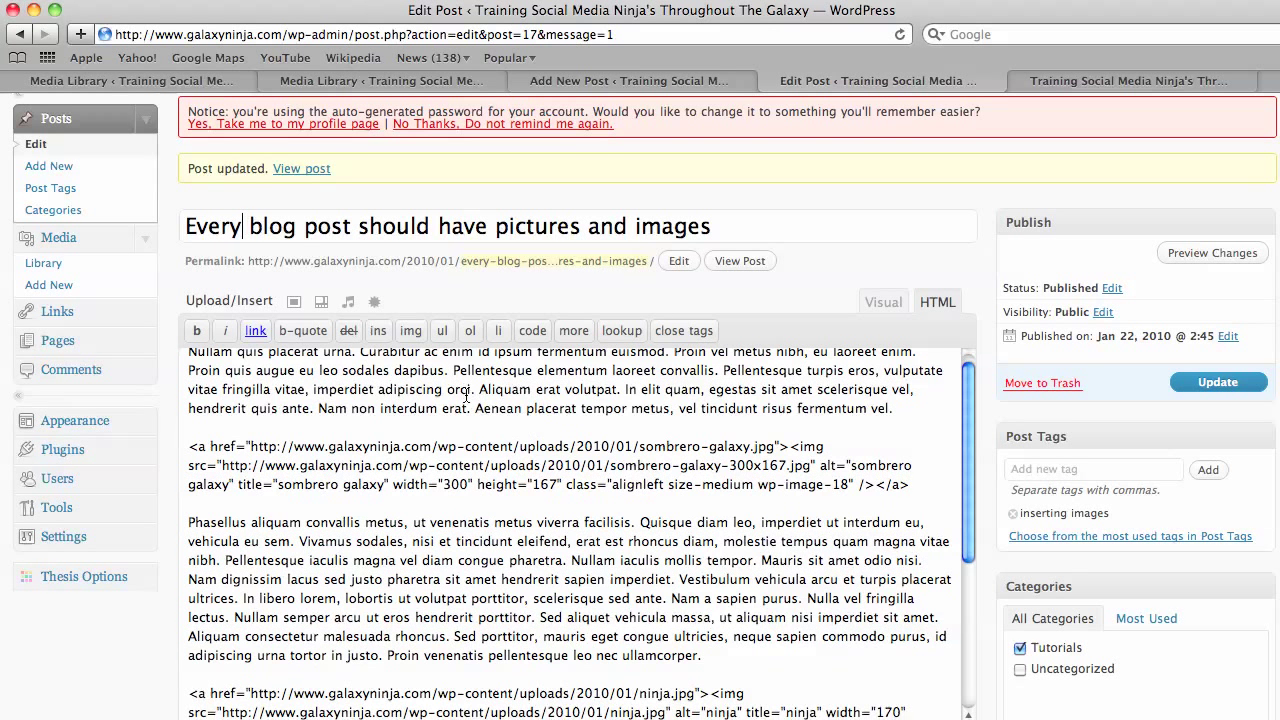
pyautogui.moveTo(912, 484); pyautogui.dragTo(182, 449)
pyautogui.press('BackSpace')
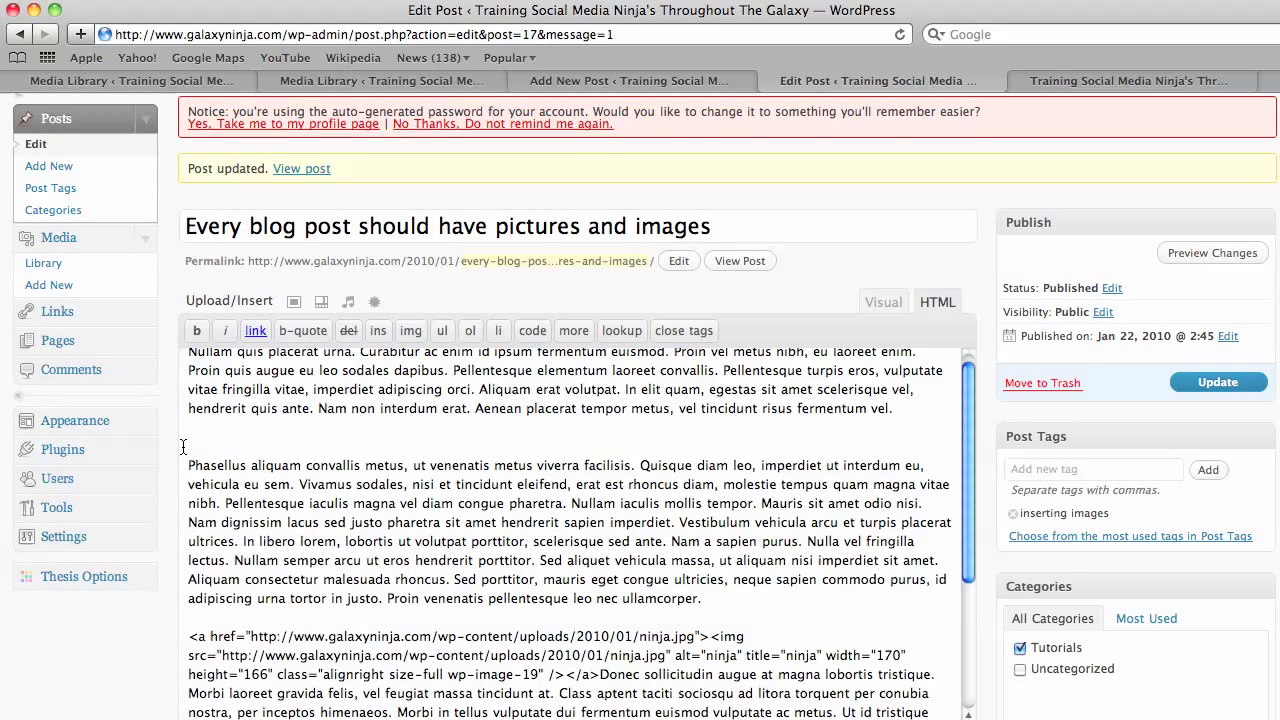
pyautogui.press('Return')
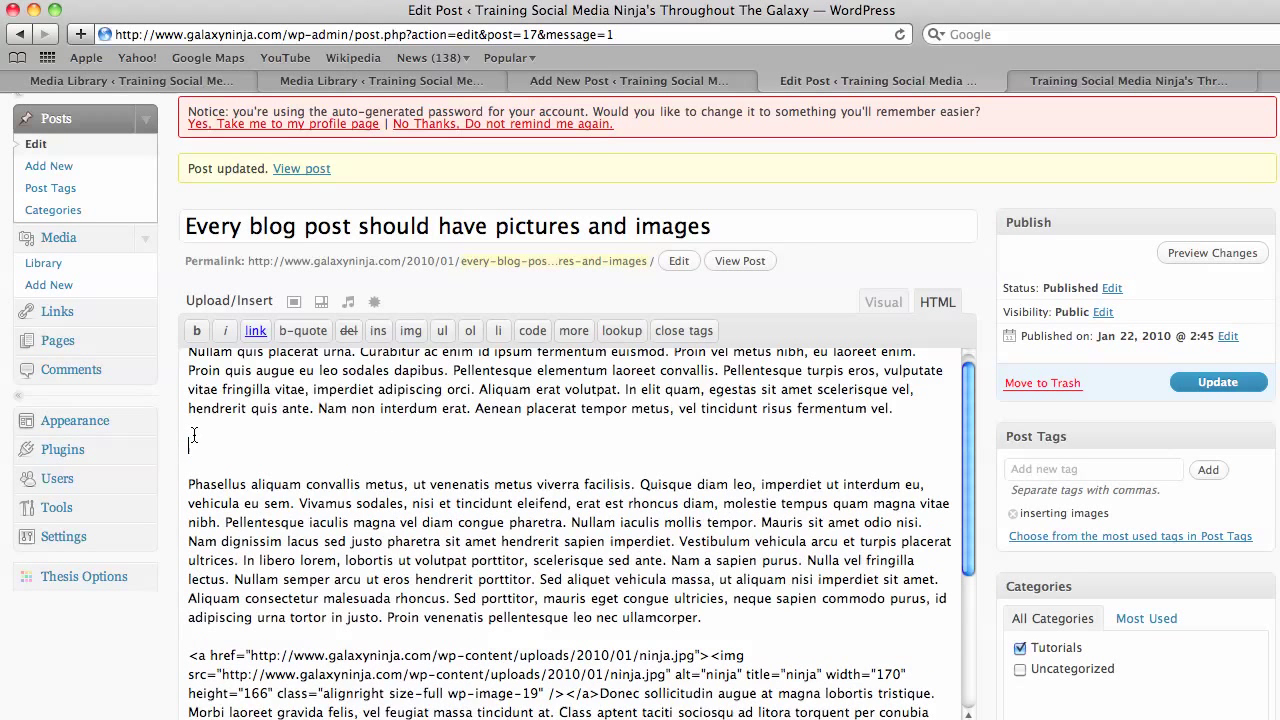
# Insert the lowest-listed sombrero galaxy image from the Media Library at the empty line, with Left alignment and Medium size (300 × 167)
pyautogui.click(293, 304)
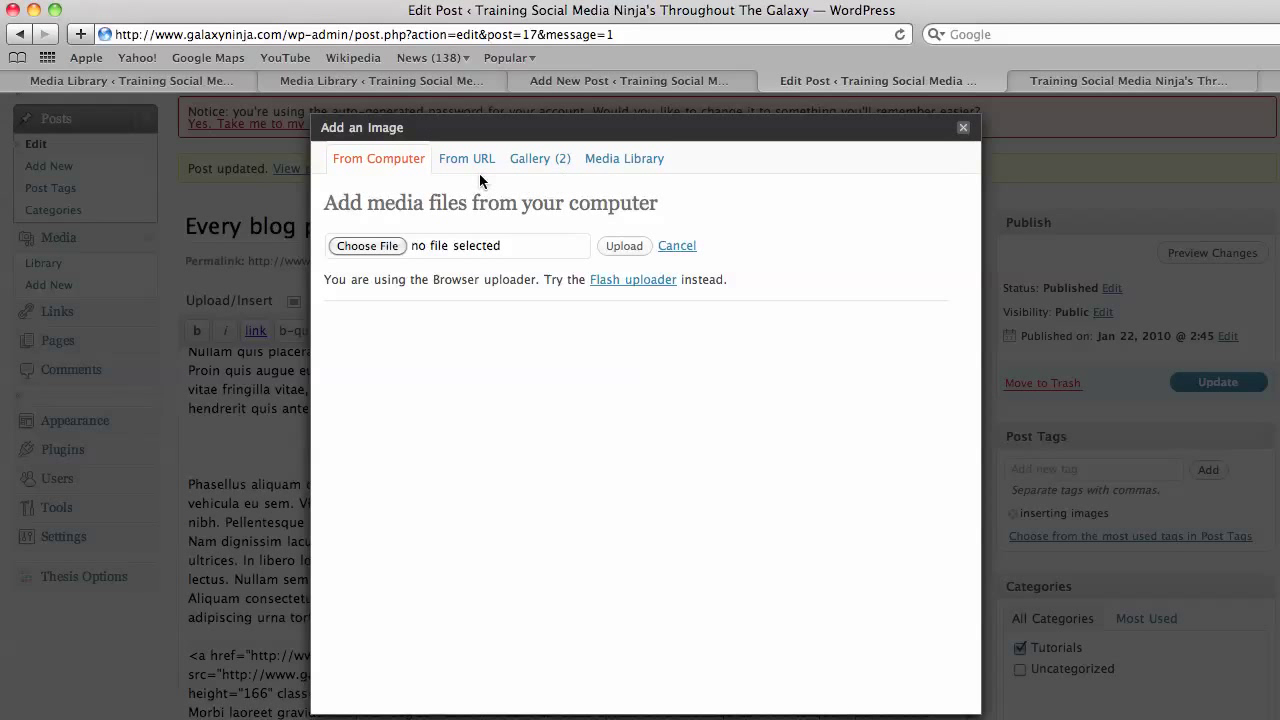
pyautogui.click(615, 160)
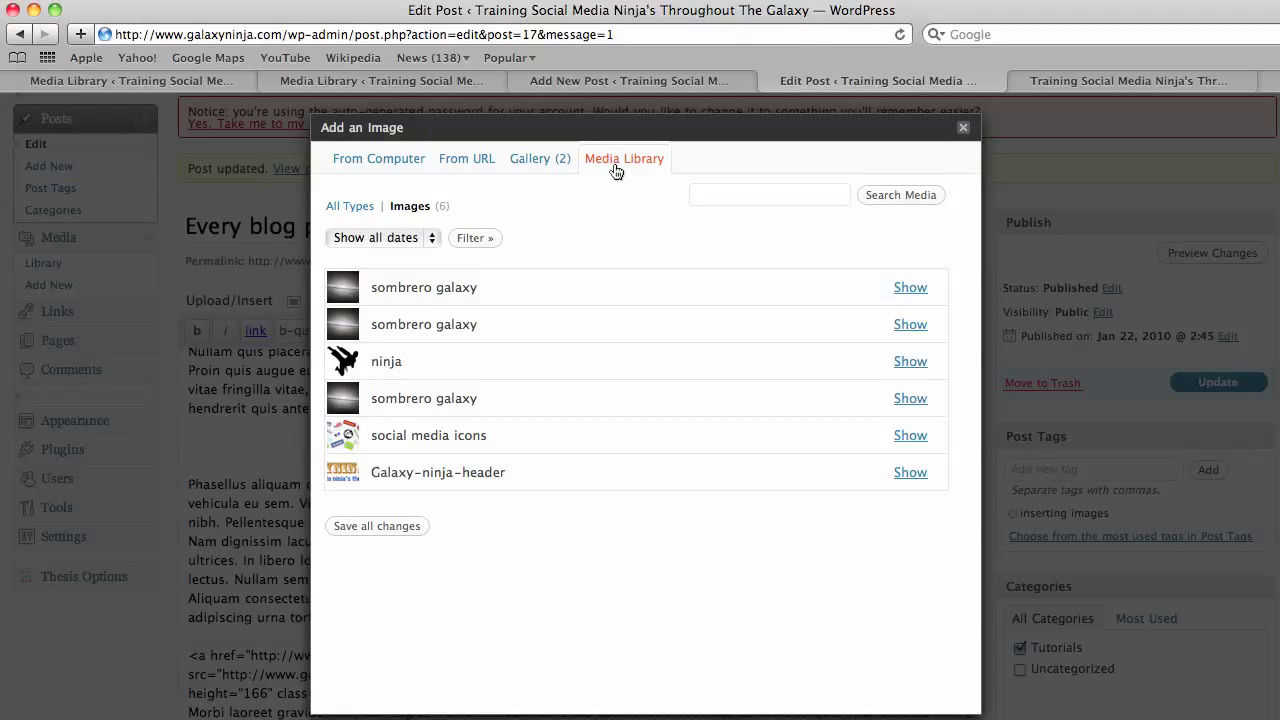
pyautogui.click(908, 398)
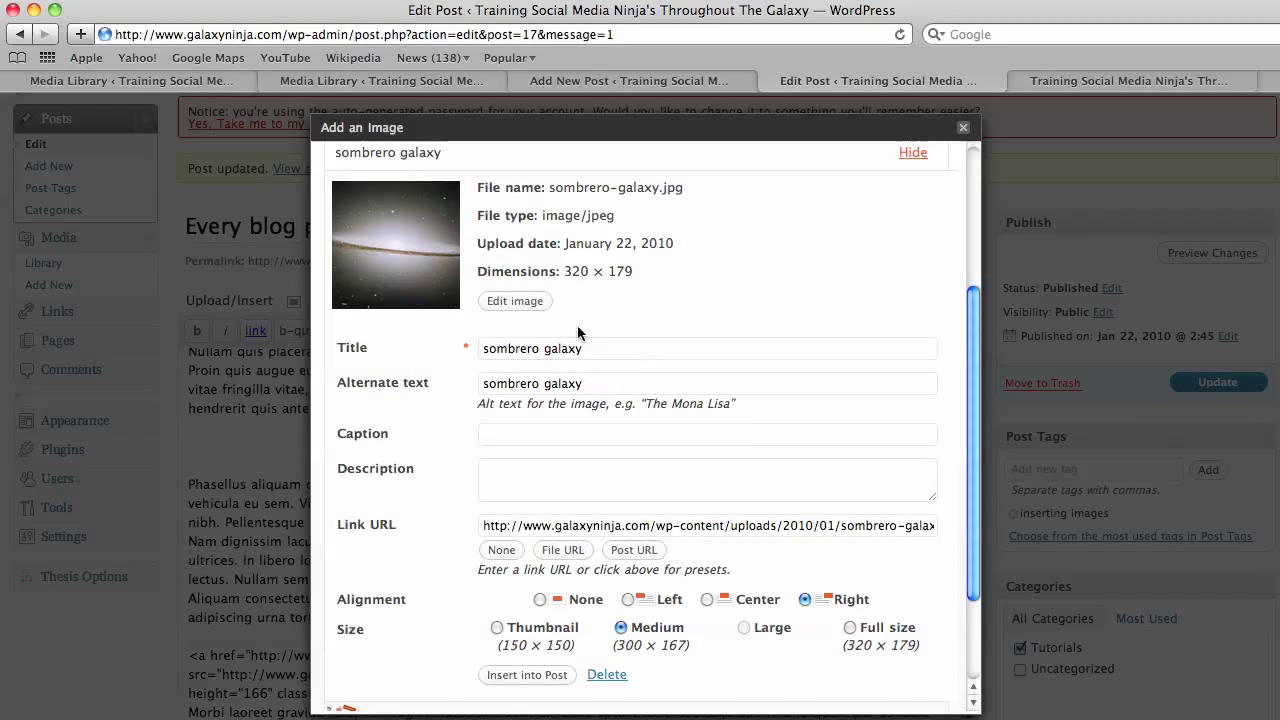
pyautogui.scroll(-3, 575, 360)
pyautogui.scroll(-1, 571, 369)
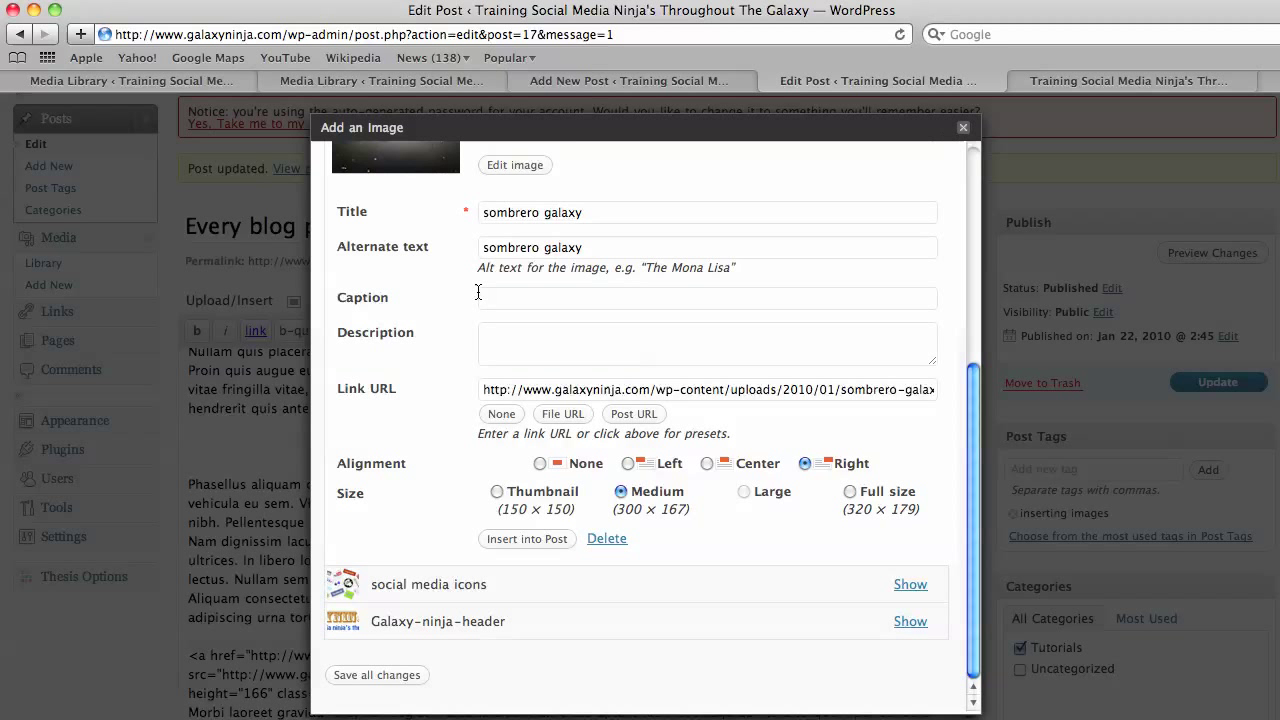
pyautogui.scroll(-3, 438, 342)
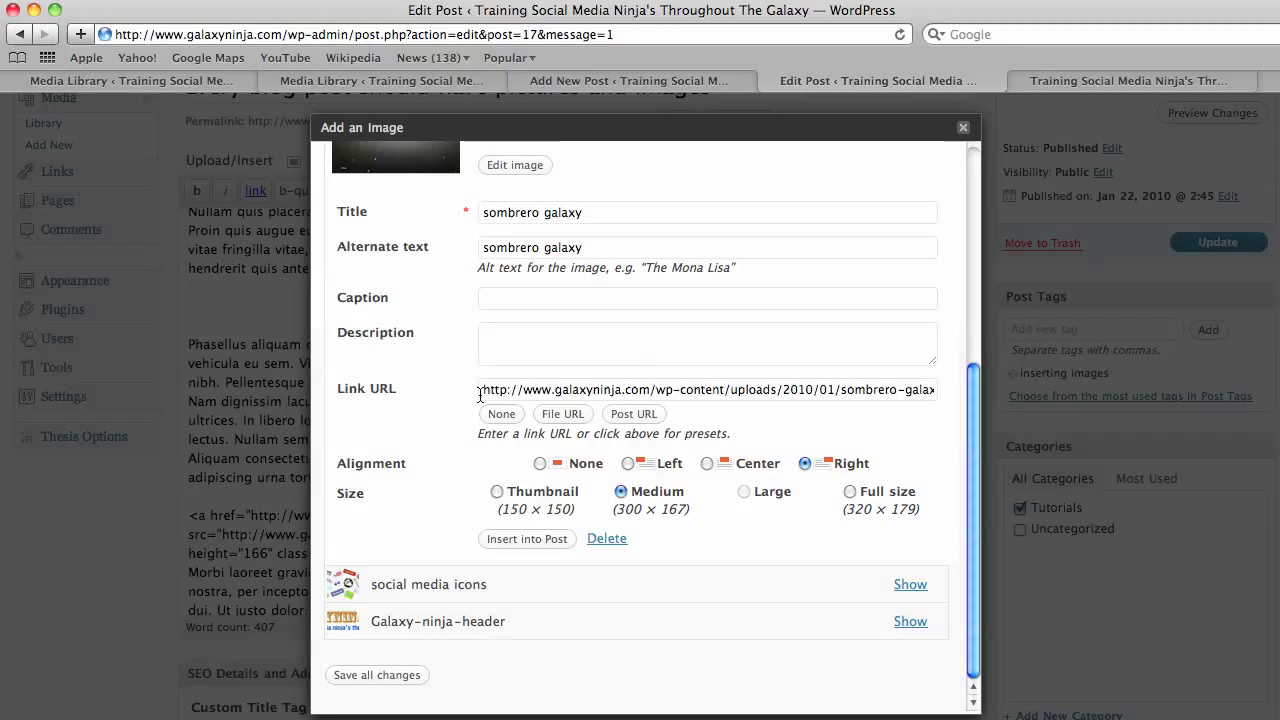
pyautogui.click(629, 464)
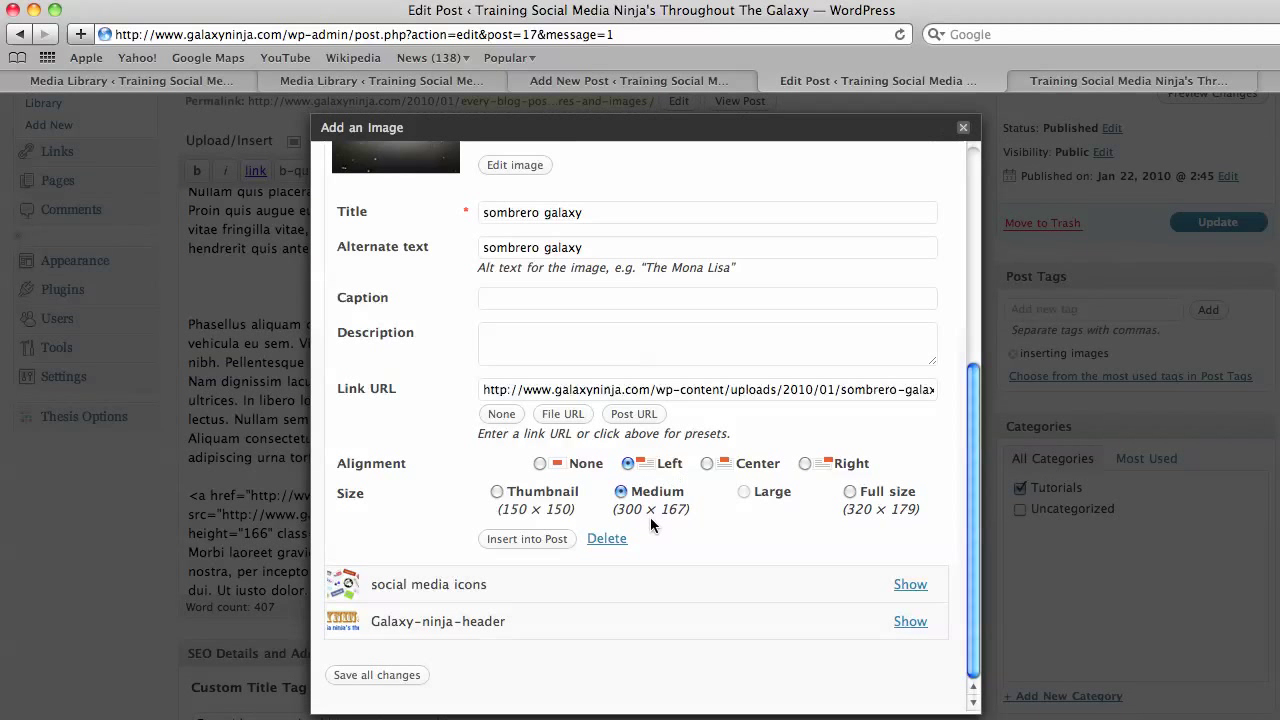
pyautogui.click(520, 542)
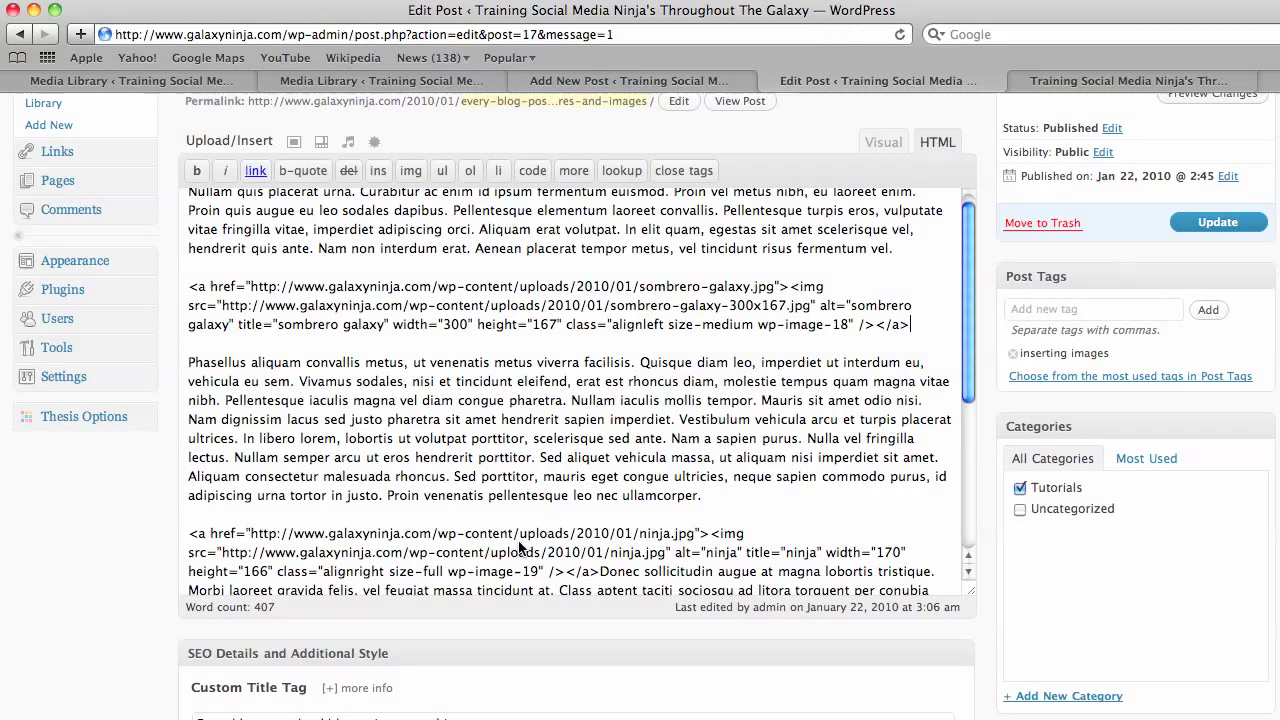
# Examine the sombrero galaxy and ninja image code in the post body, plus the post's tags, categories and SEO details
pyautogui.click(189, 288)
pyautogui.moveTo(189, 290); pyautogui.dragTo(912, 326)
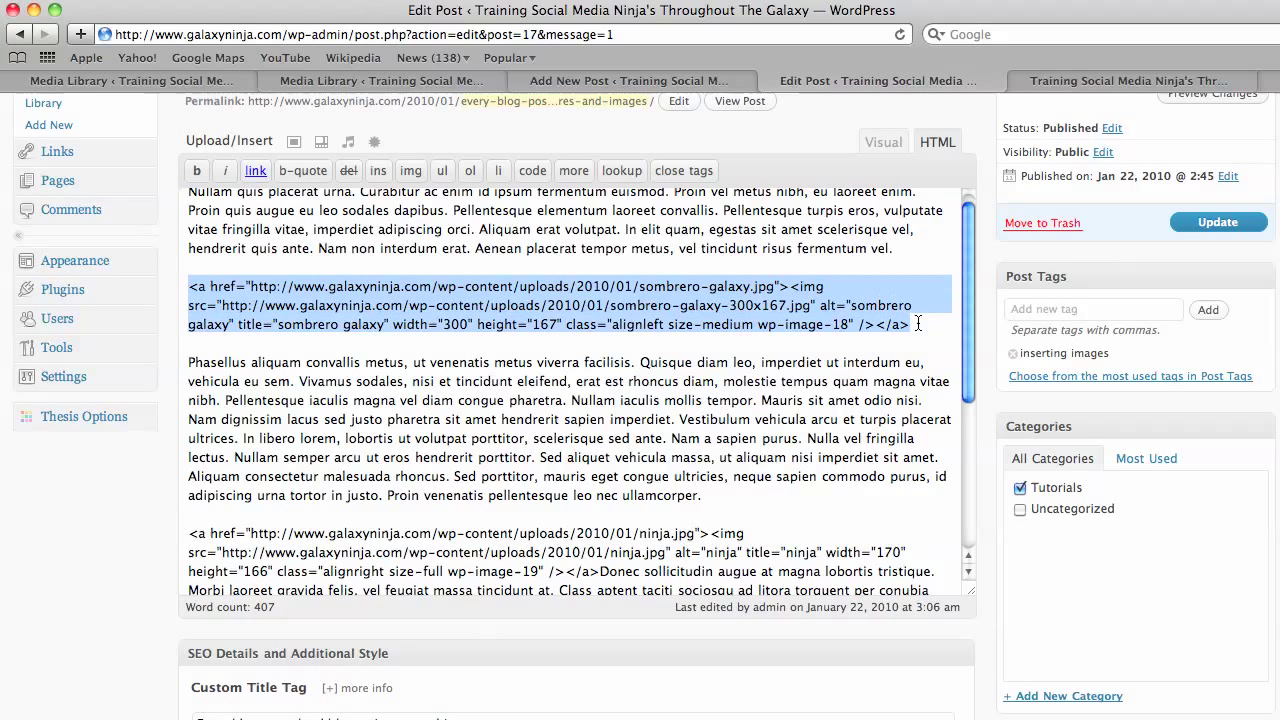
pyautogui.scroll(-1, 760, 316)
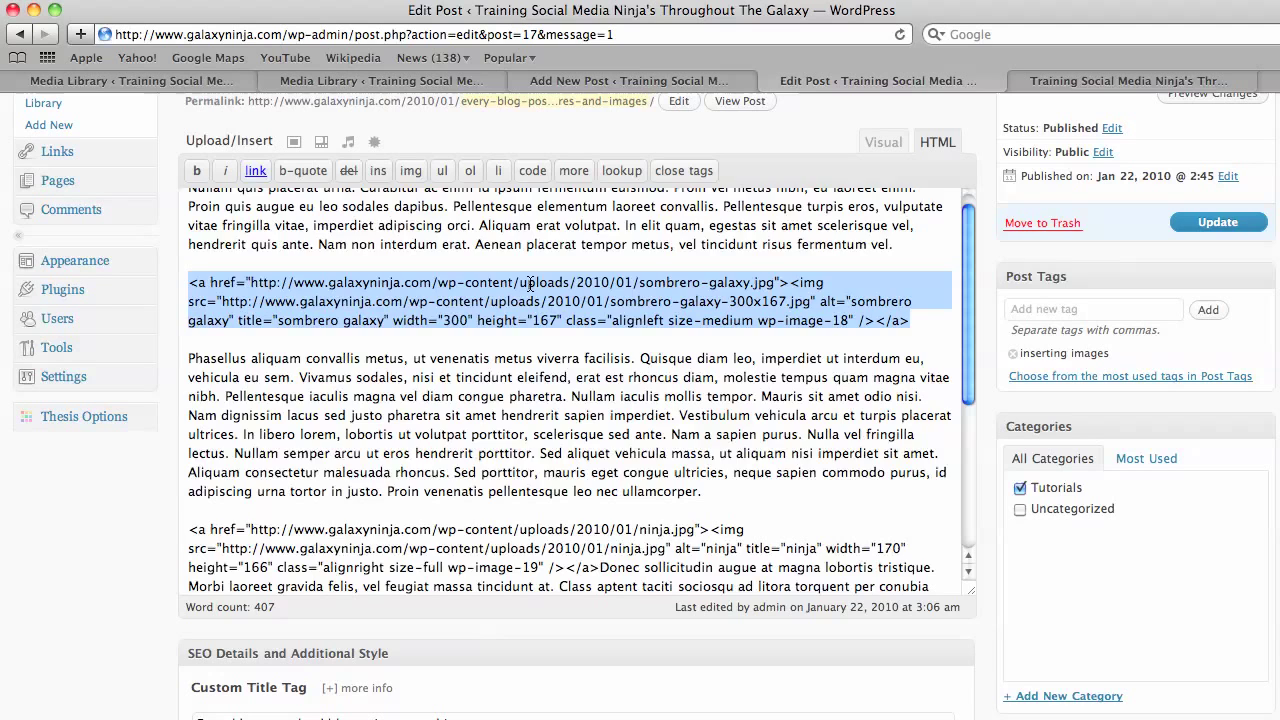
pyautogui.scroll(-5, 493, 384)
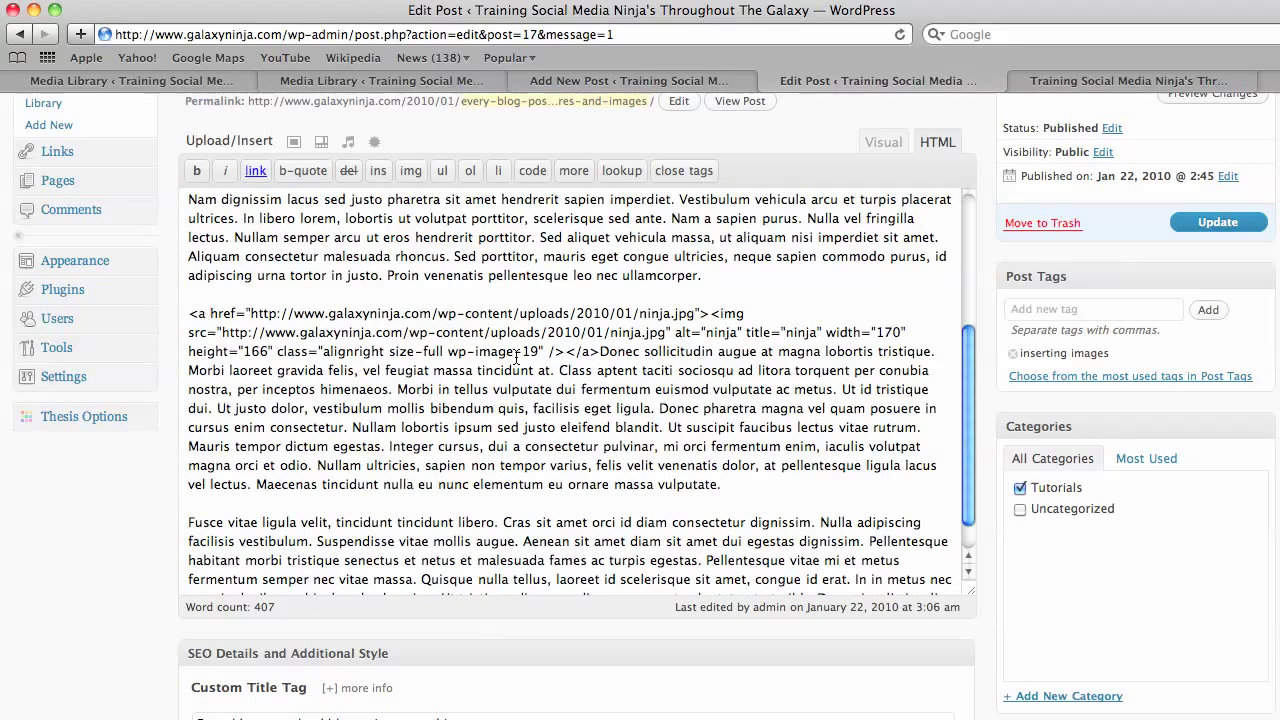
pyautogui.moveTo(543, 352); pyautogui.dragTo(190, 318)
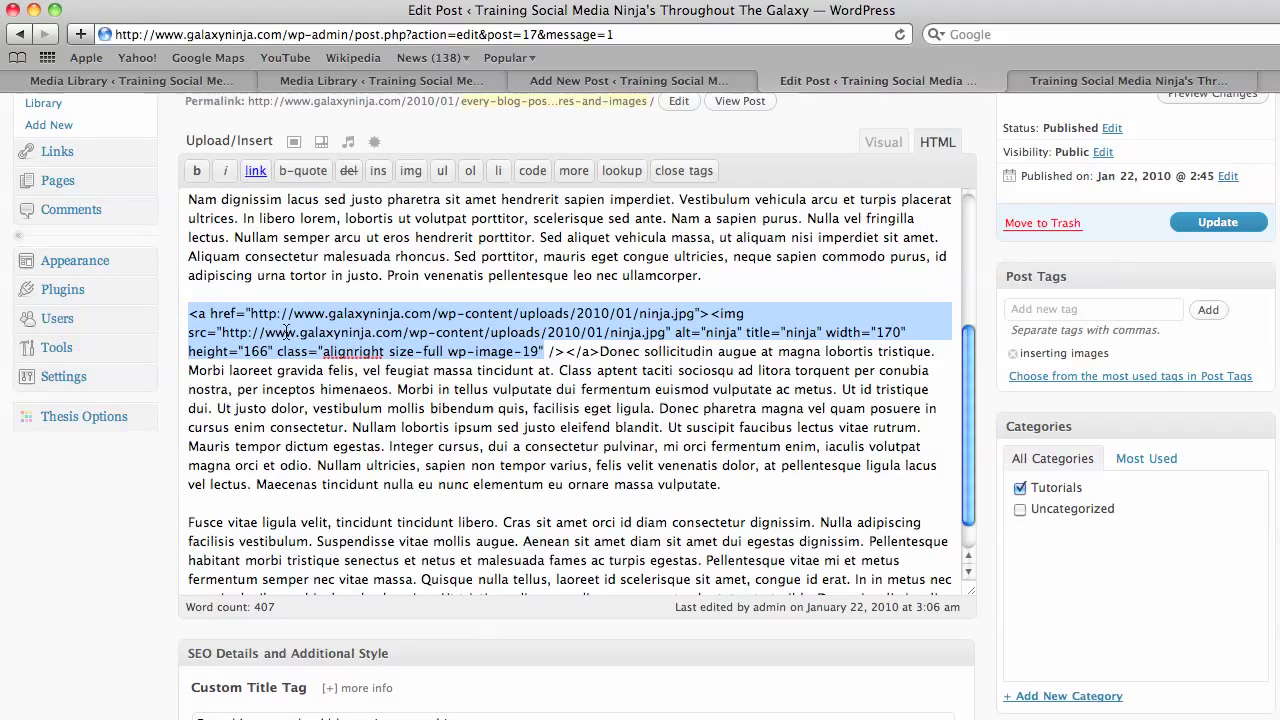
pyautogui.click(319, 334)
pyautogui.scroll(10, 487, 343)
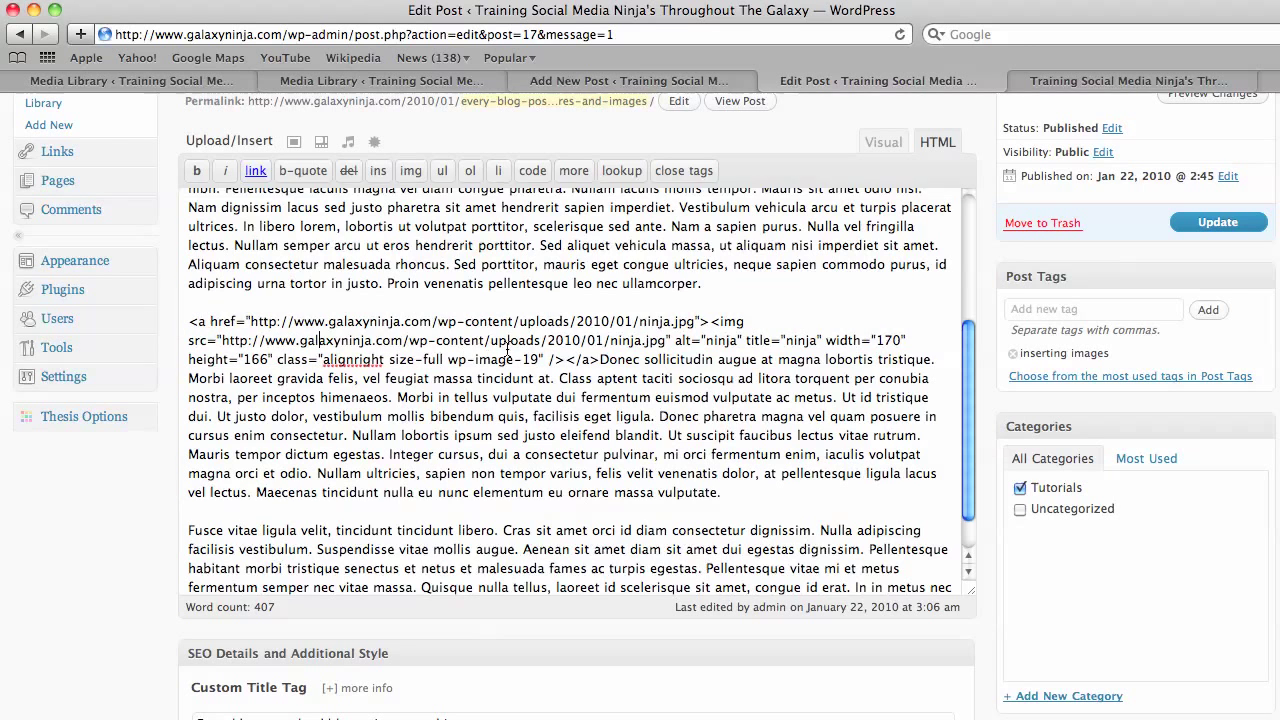
pyautogui.scroll(-3, 508, 348)
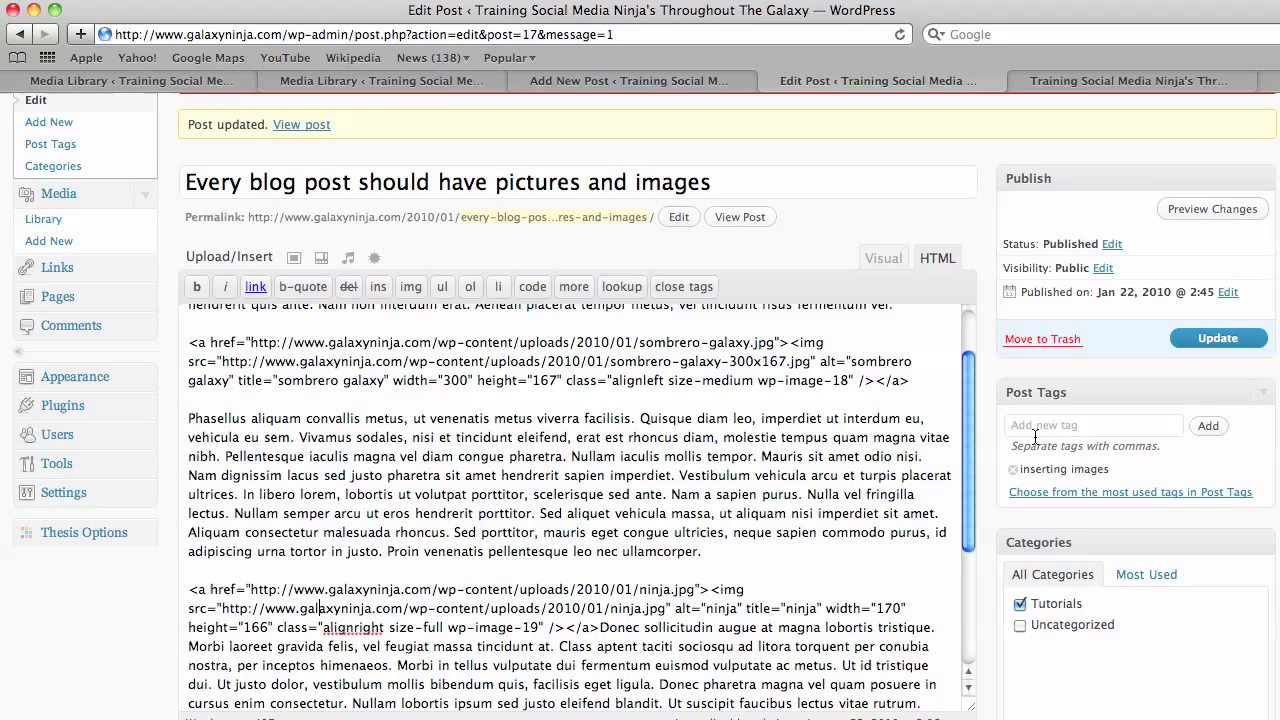
pyautogui.scroll(-3, 1022, 510)
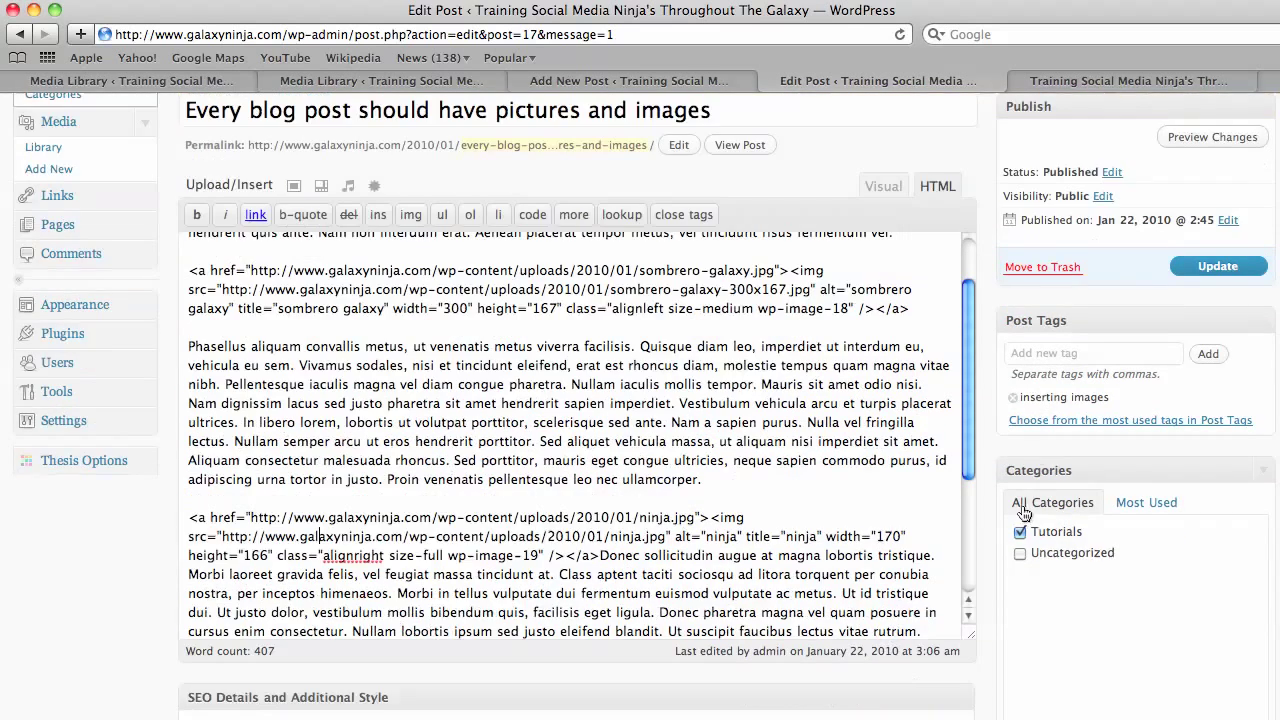
pyautogui.scroll(-6, 823, 594)
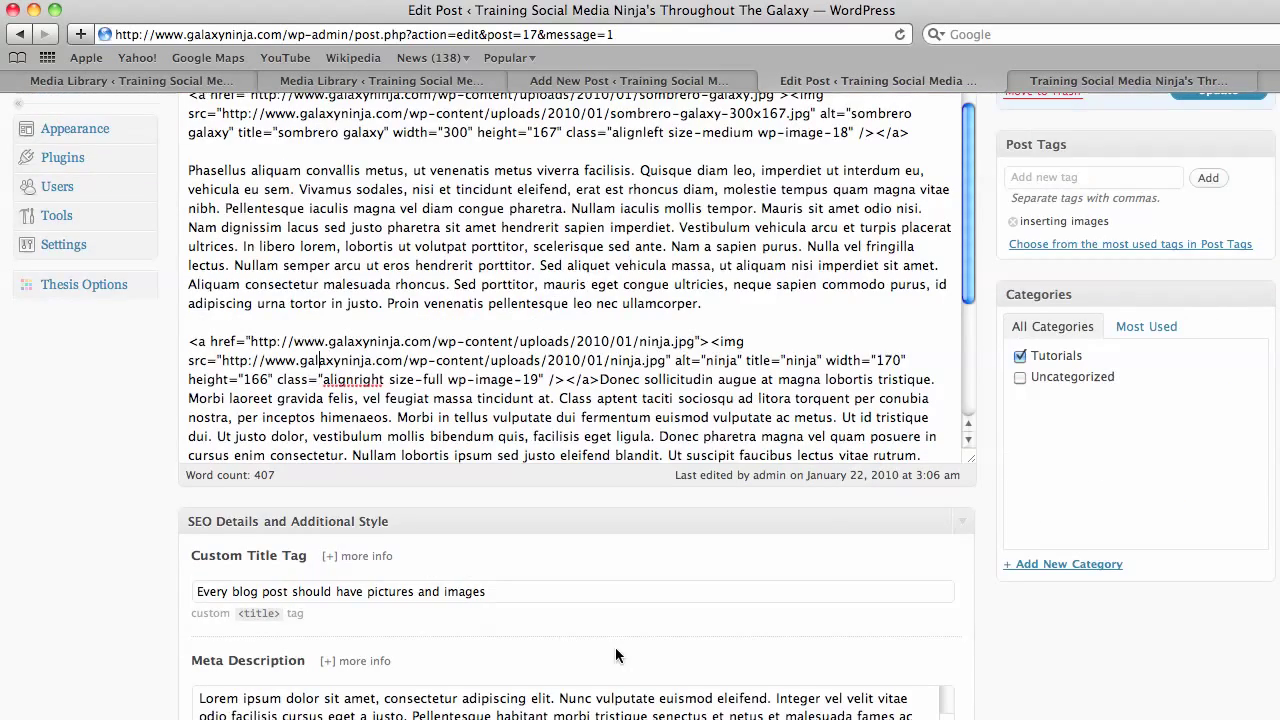
# Update the published post with the reinserted image
pyautogui.scroll(6, 615, 647)
pyautogui.scroll(7, 615, 647)
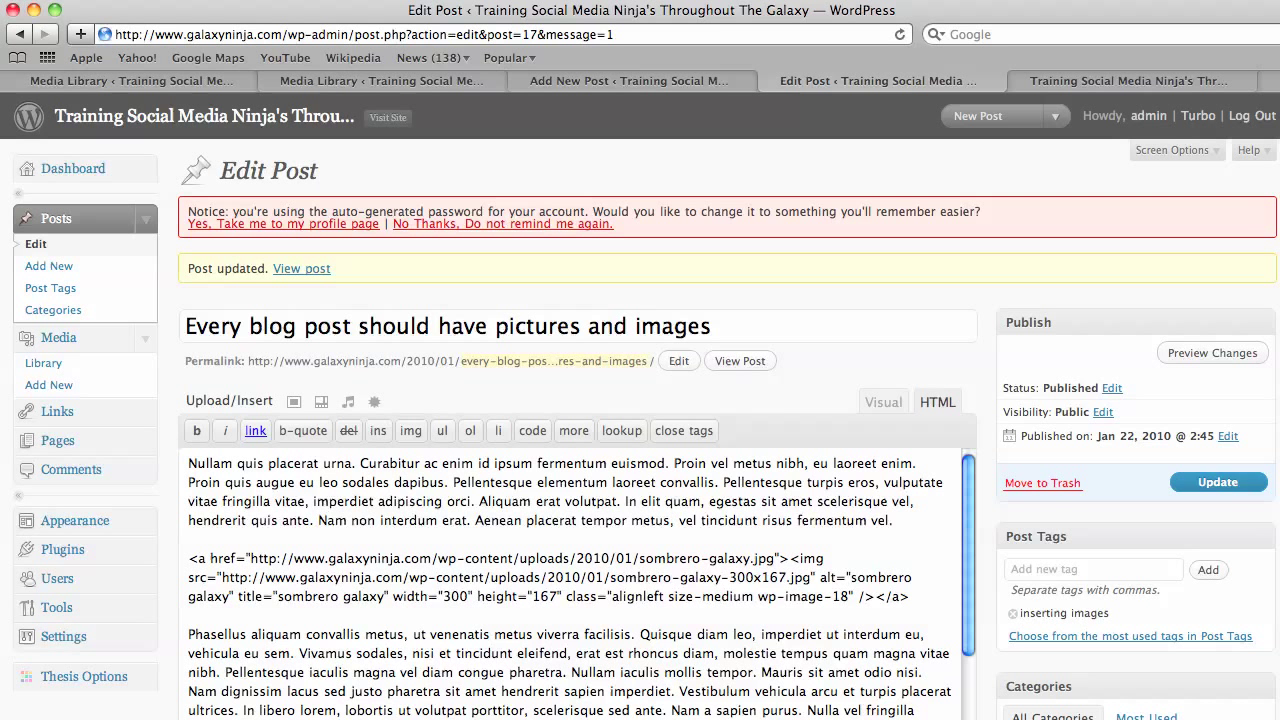
pyautogui.click(1221, 487)
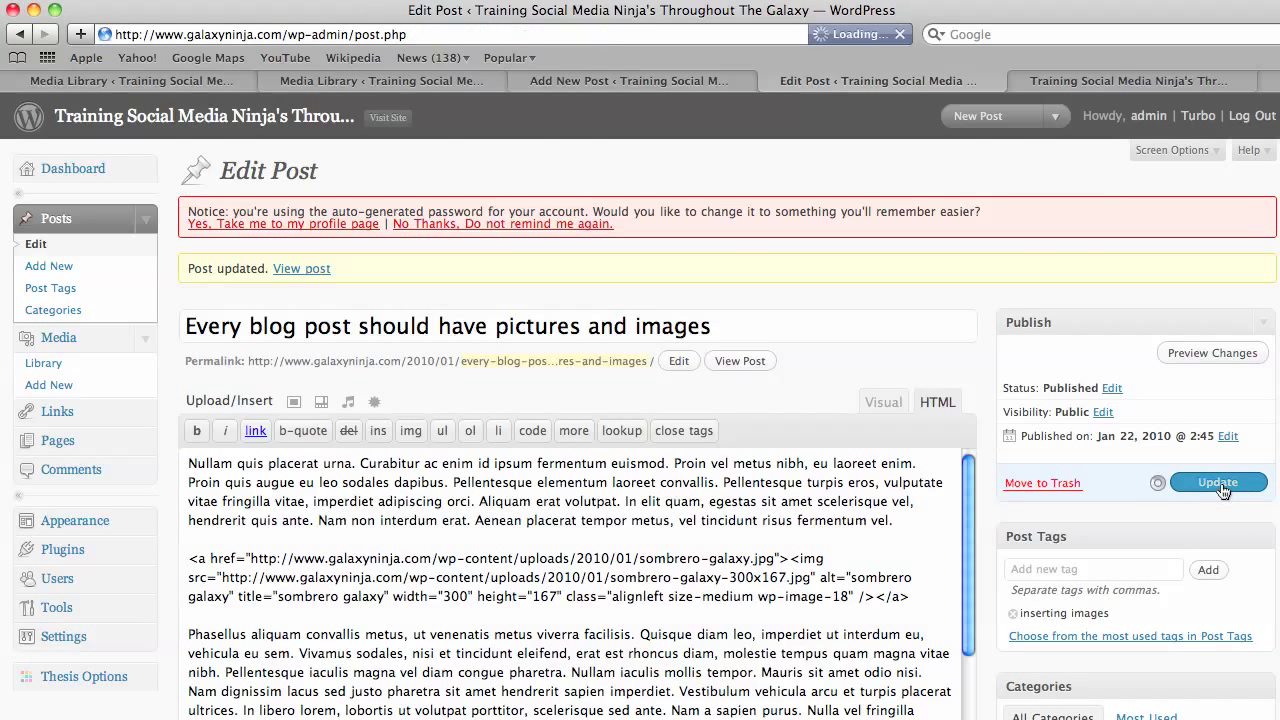
# Review the placement of the galaxy and ninja images in the post on the live GalaxyNinja.com home page
pyautogui.click(1083, 82)
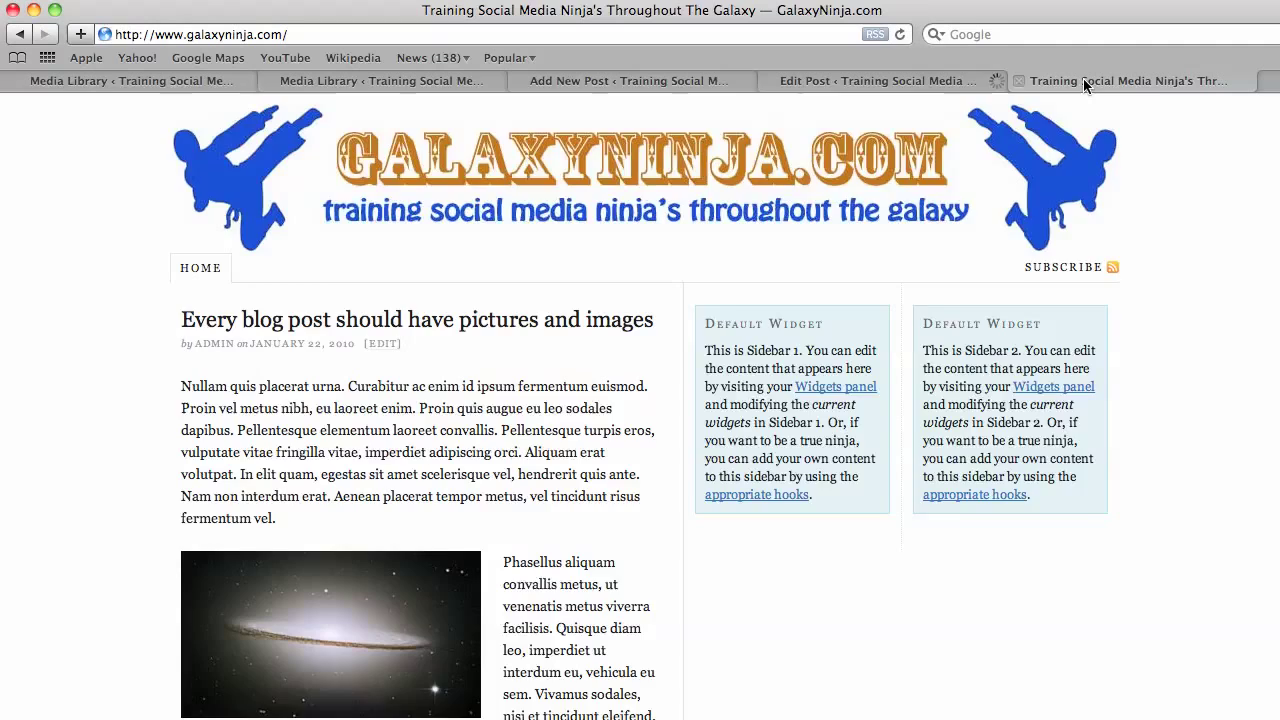
pyautogui.scroll(-4, 480, 310)
pyautogui.scroll(-12, 337, 437)
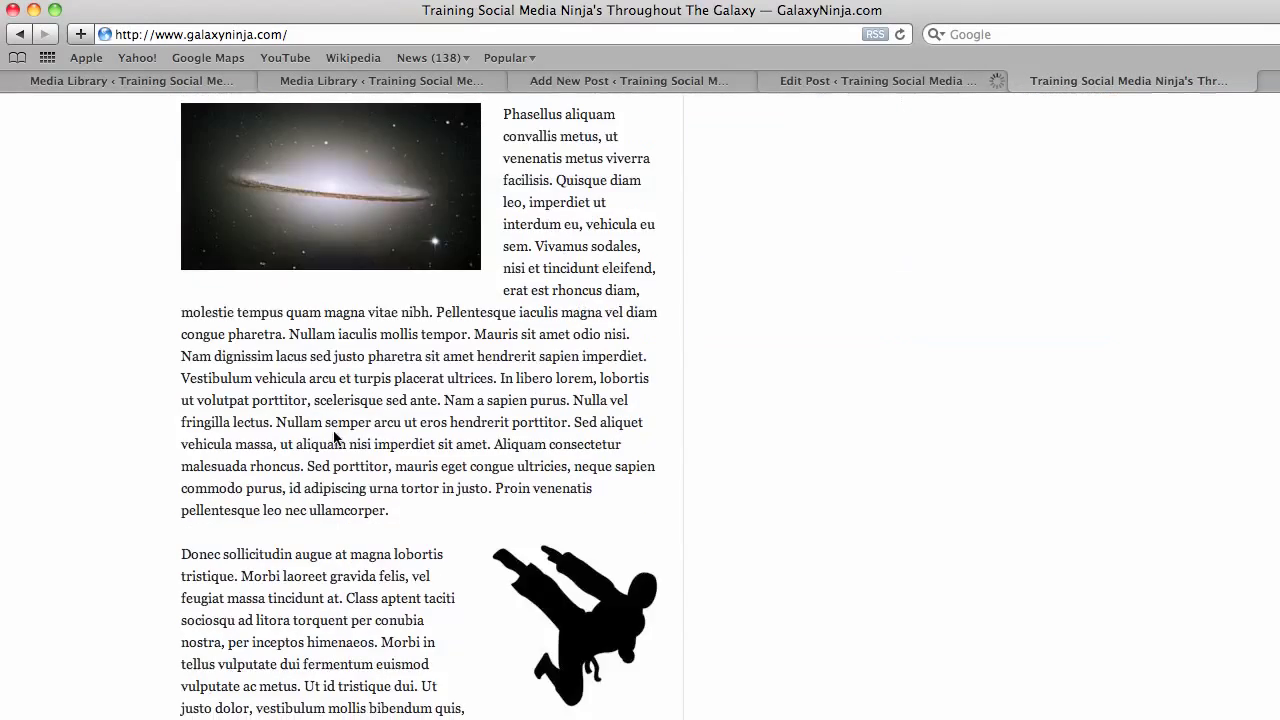
pyautogui.scroll(-5, 524, 485)
pyautogui.scroll(15, 525, 488)
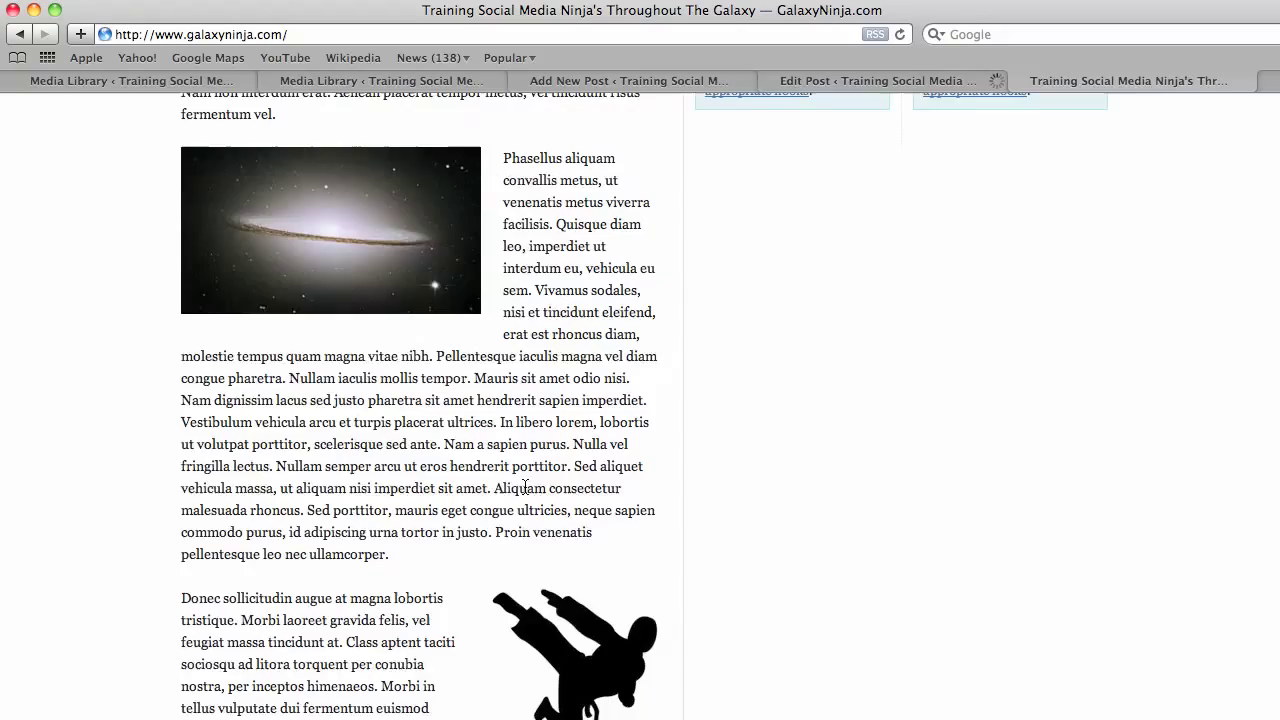